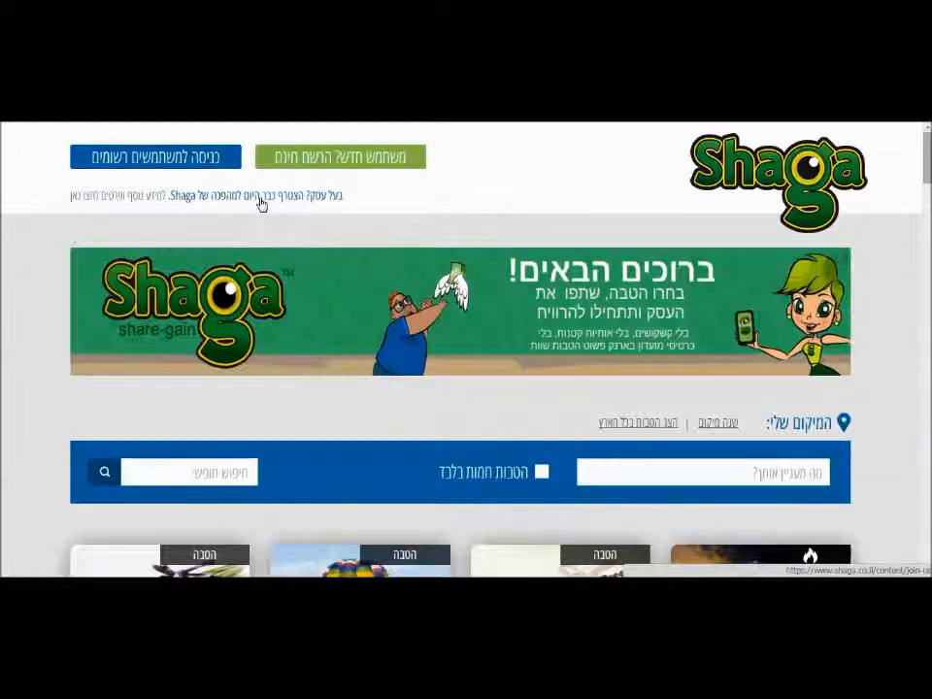
Open the business-account signup page, view the quick registration form, then dismiss it.
left_click(261, 197)
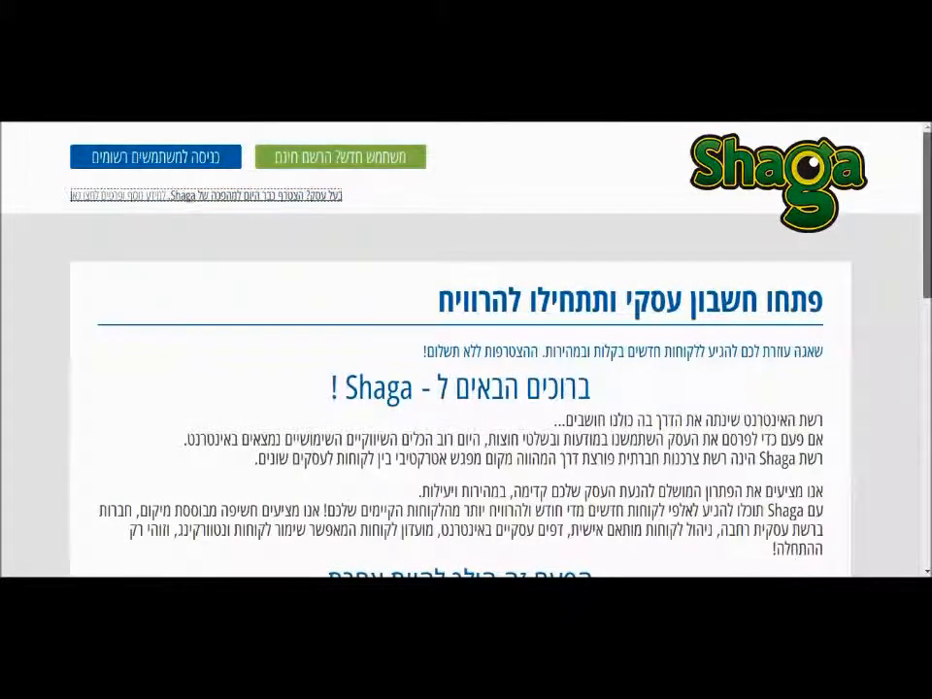
scroll(260, 202, "down", 2)
scroll(460, 350, "down", 5)
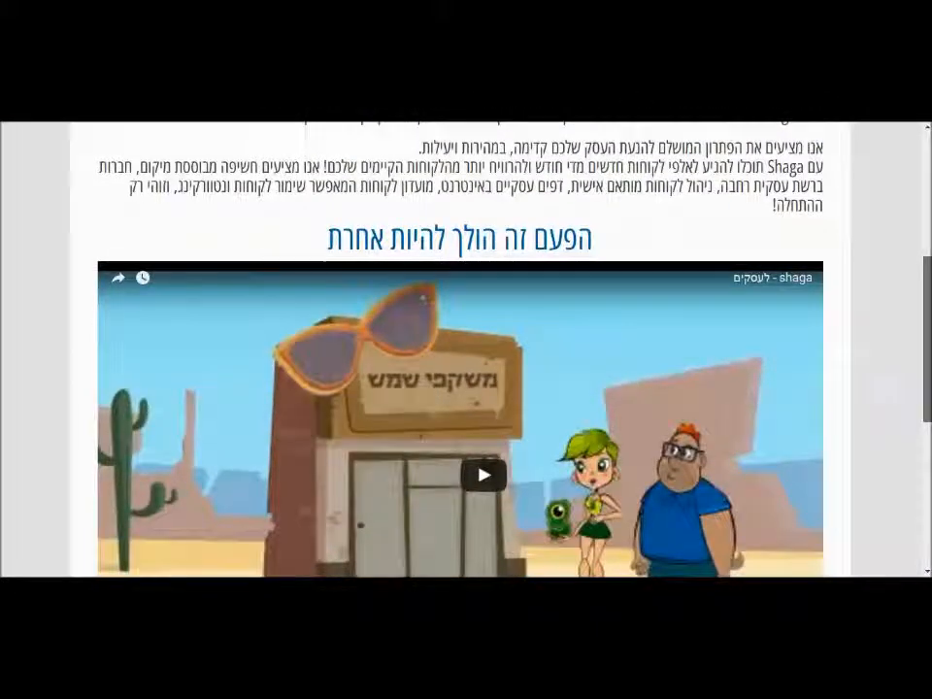
scroll(677, 377, "down", 4)
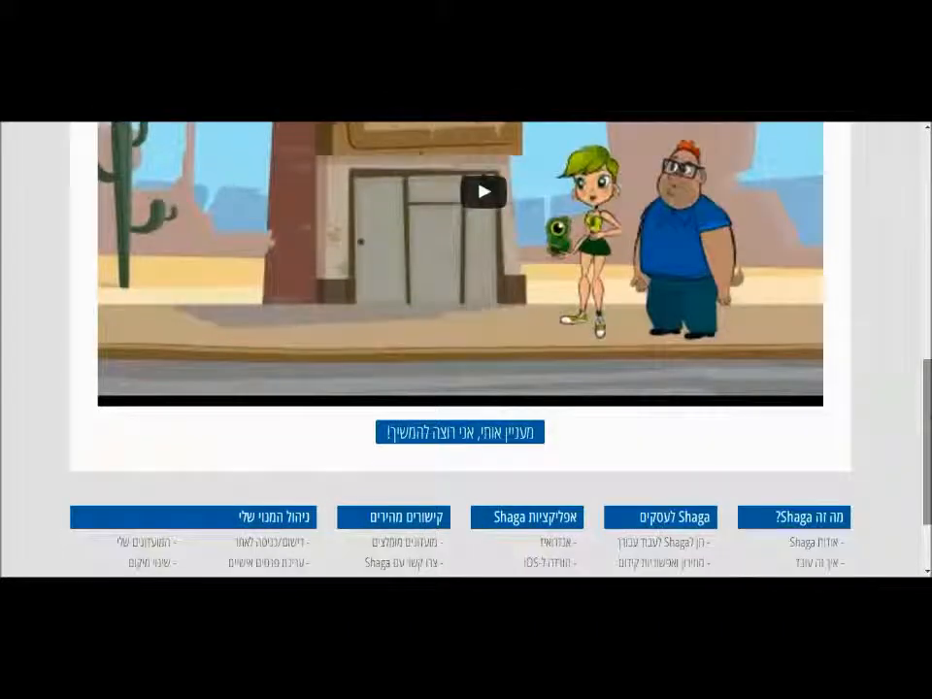
left_click(493, 436)
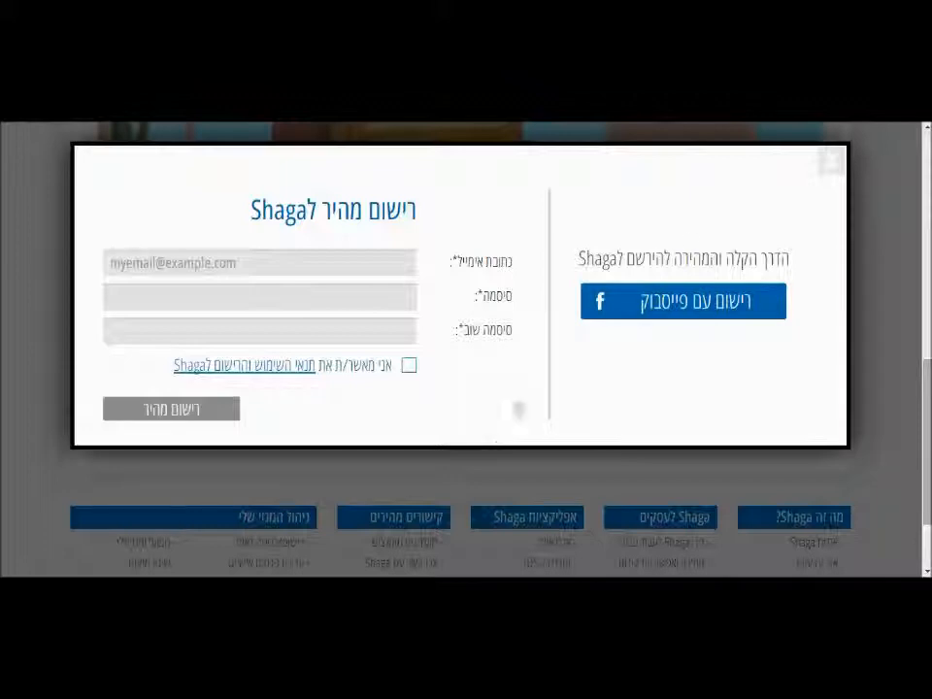
left_click(830, 163)
Log in to the registered business account using the saved autofill credentials.
scroll(828, 166, "up", 10)
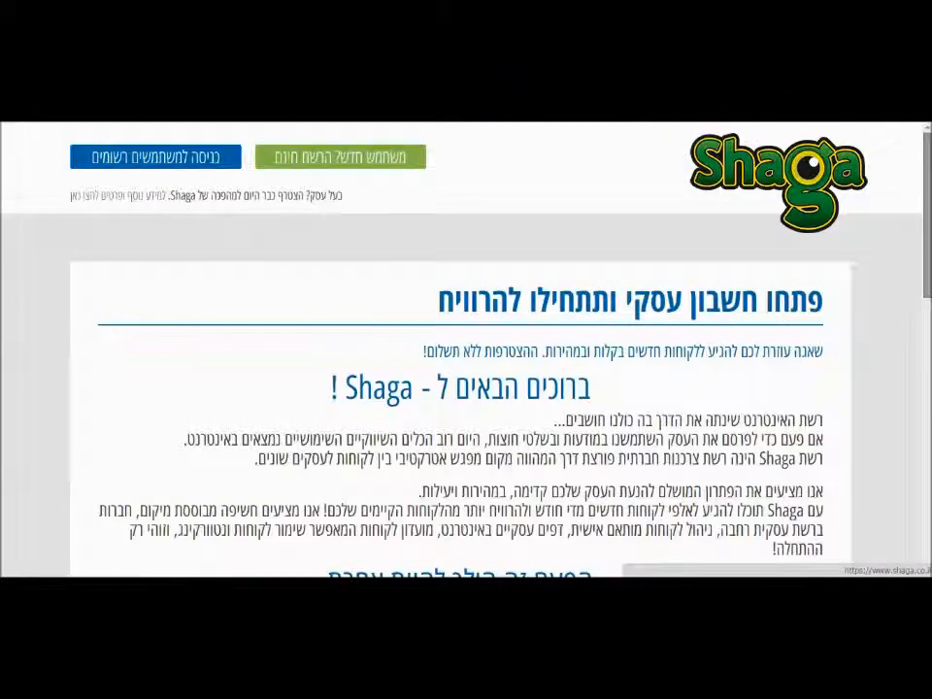
left_click(191, 158)
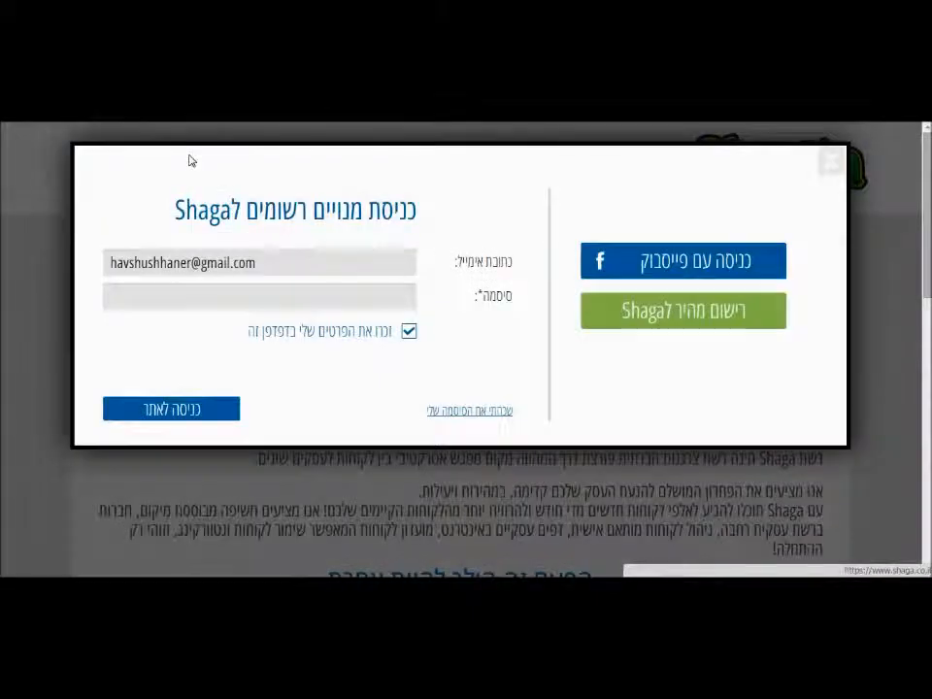
left_click(281, 264)
left_click(251, 302)
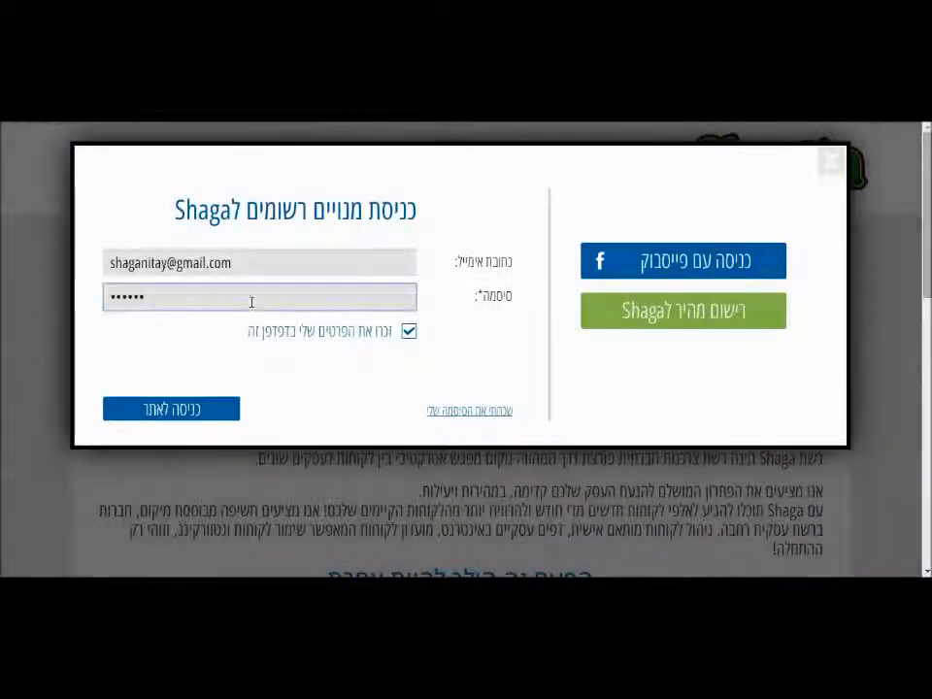
left_click(191, 408)
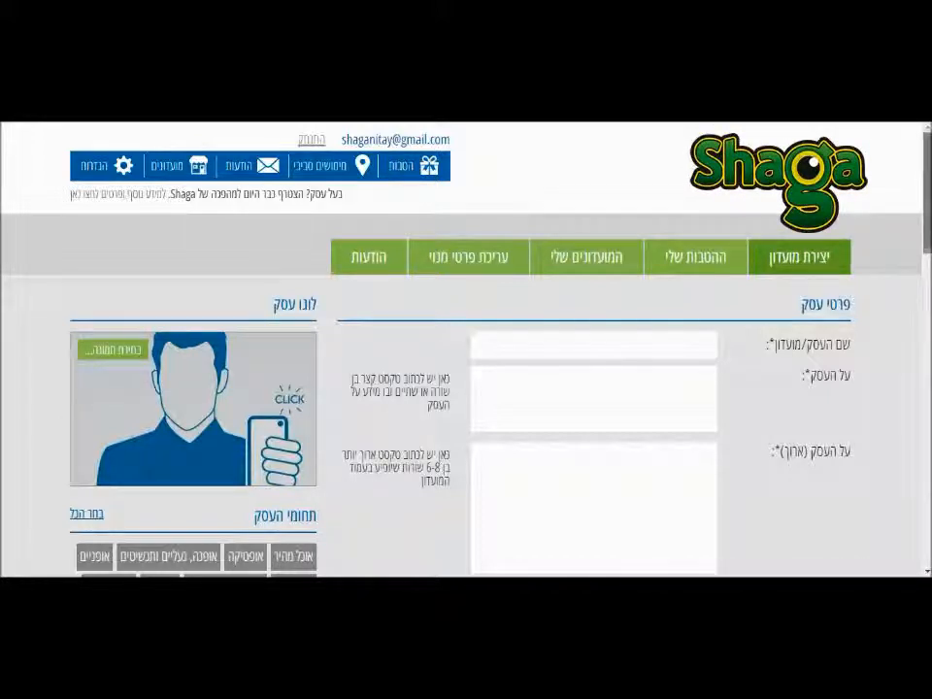
Enter business name הדגמה and paste the demo sentence as the short description.
scroll(466, 349, "down", 2)
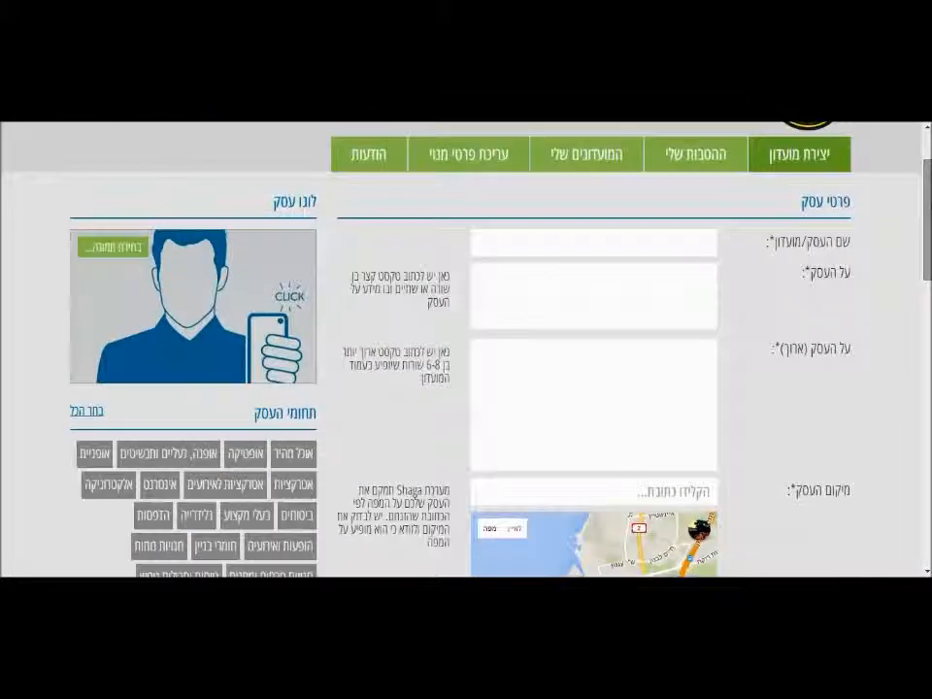
left_click(665, 254)
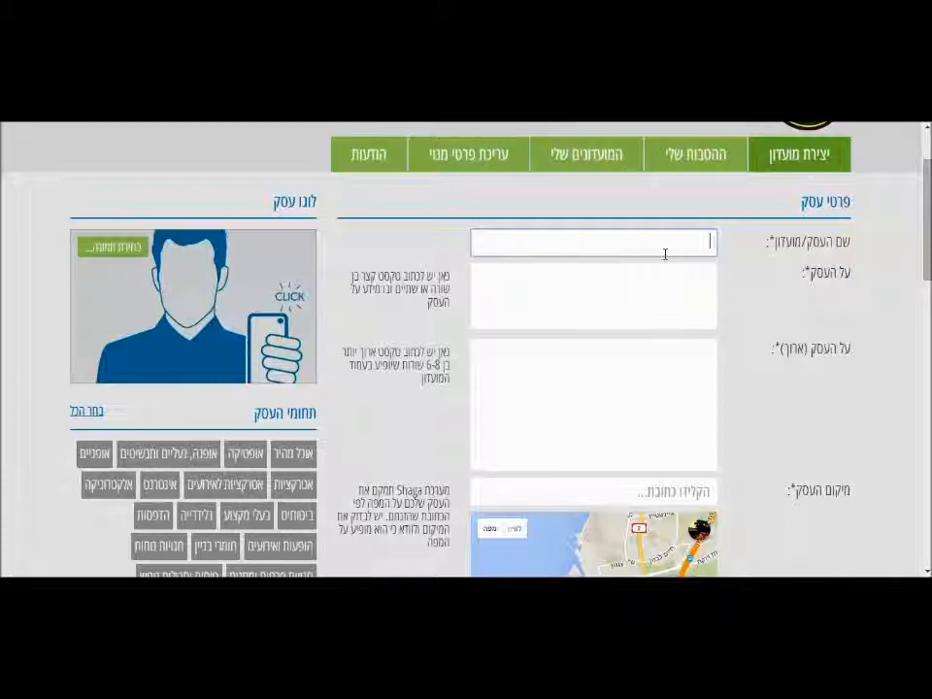
type("הדגמה")
left_click(636, 309)
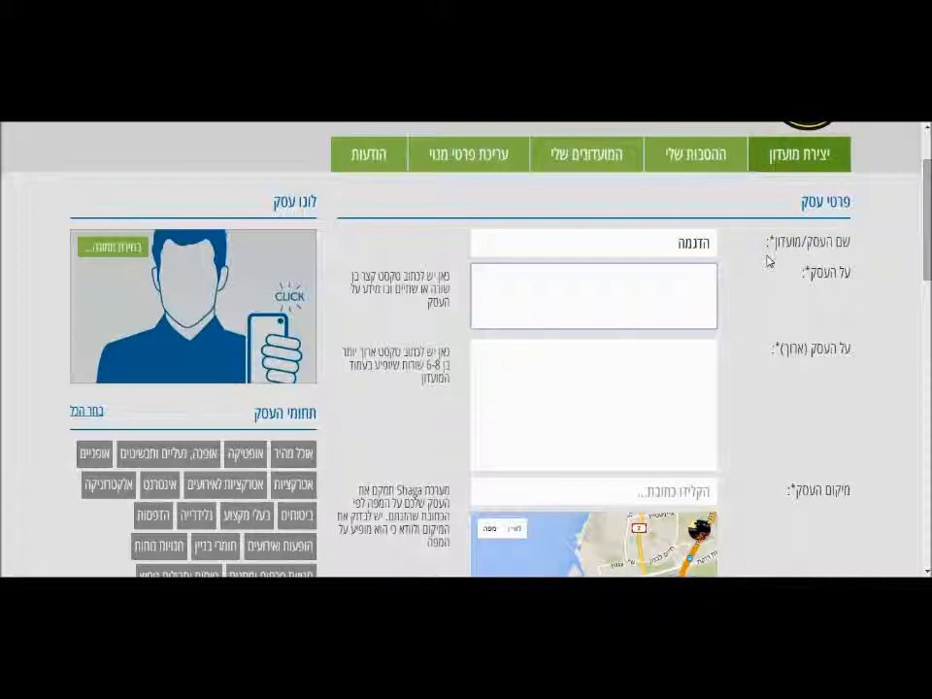
type("הדגמה לבעלי עסקים על האופן בו הם יפתחו חשבון")
Paste the demo sentence three times as paragraphs in the long description.
left_click(670, 391)
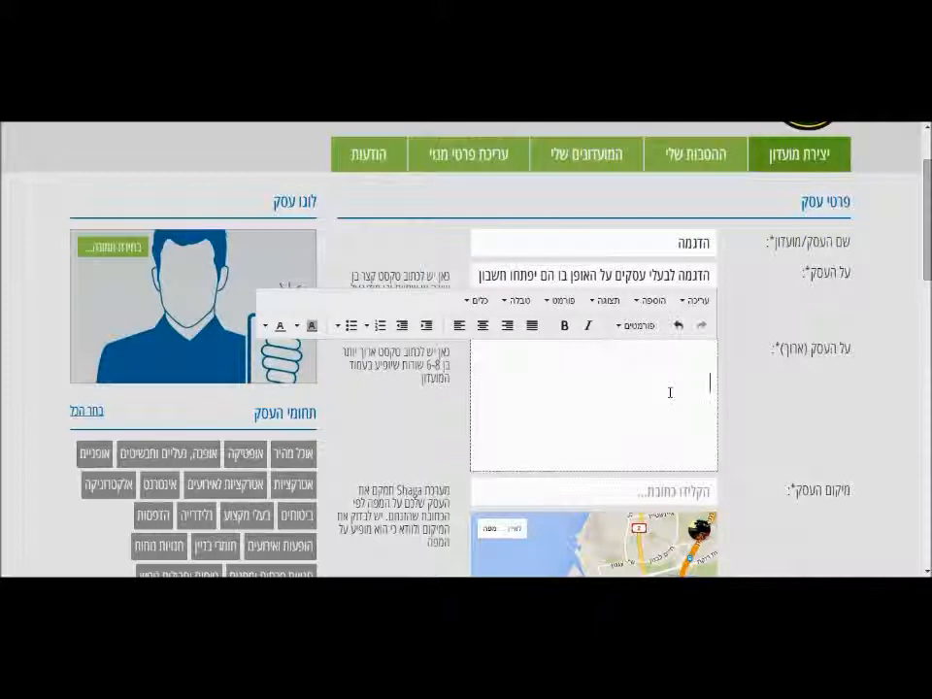
type("הדגמה לבעלי עסקים על האופן בו הם יפתחו חשבון")
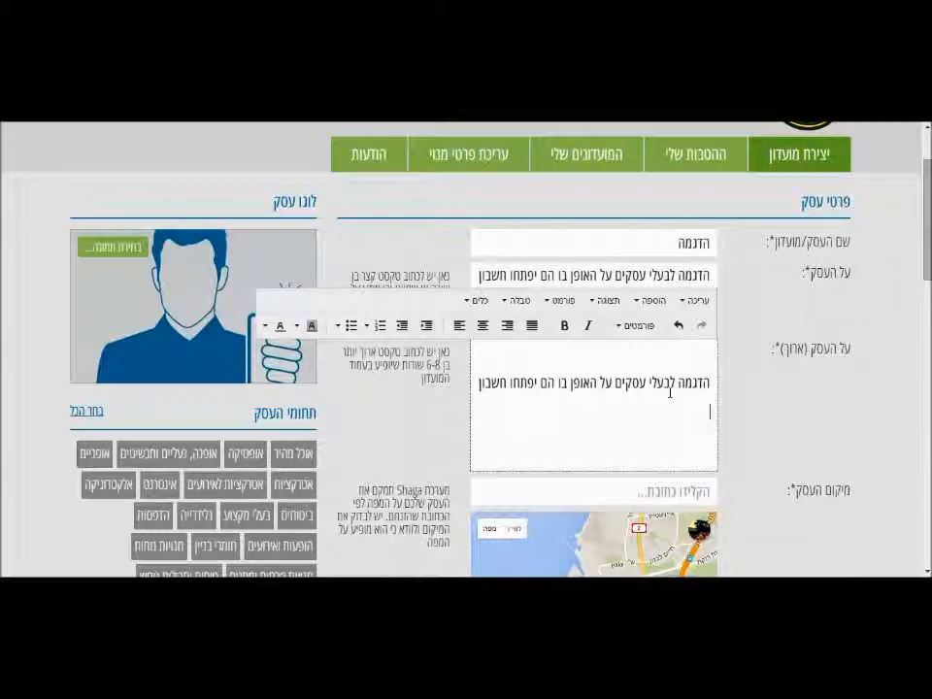
type("הדגמה לבעלי עסקים על האופן בו הם יפתחו חשבון")
key("Return")
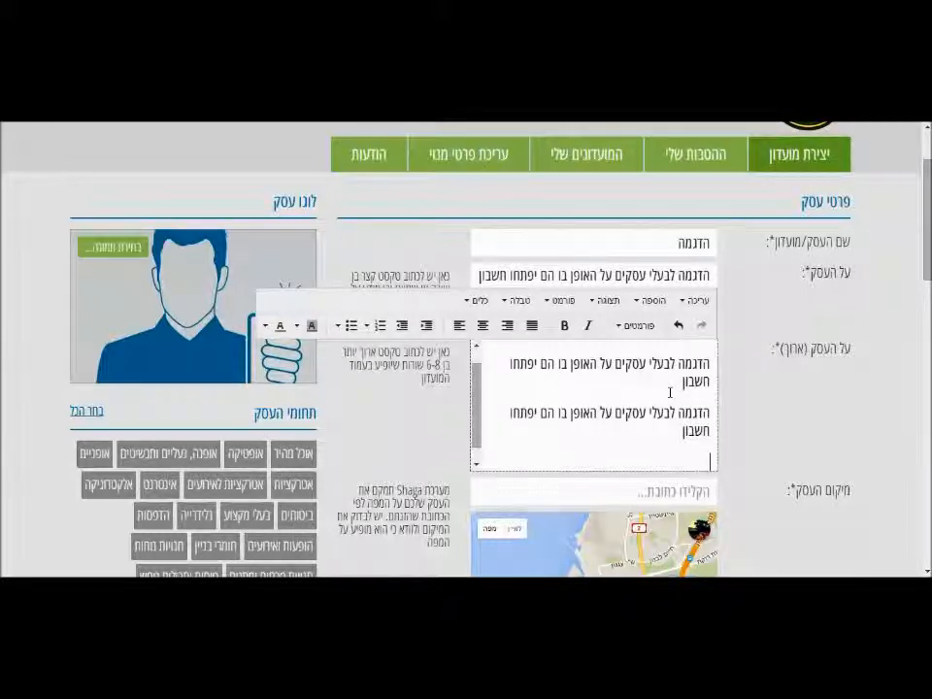
type("הדגמה לבעלי עסקים על האופן בו הם יפתחו חשבון")
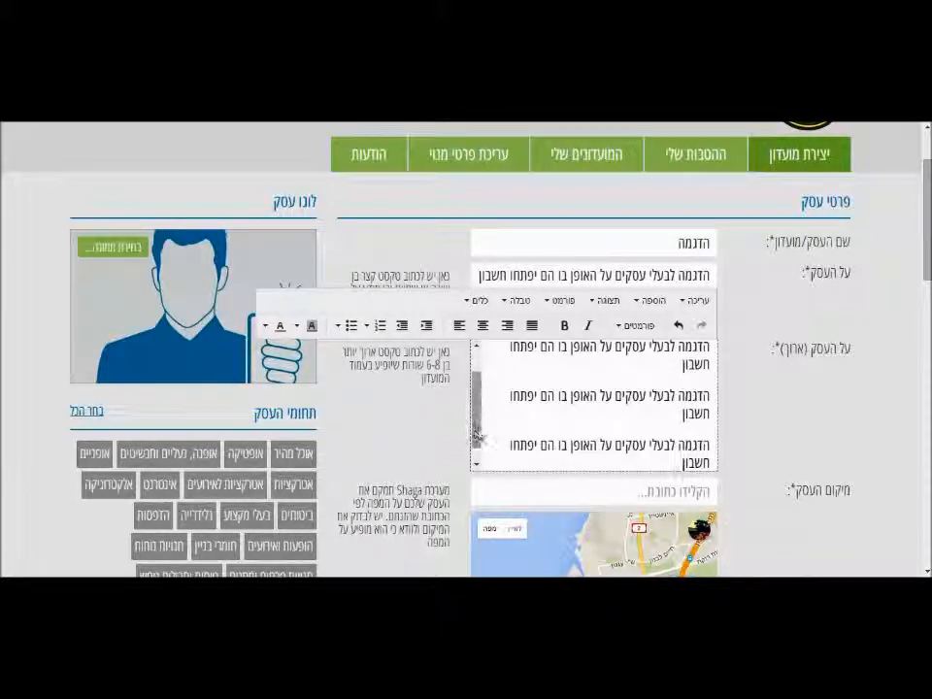
scroll(480, 335, "up", 2)
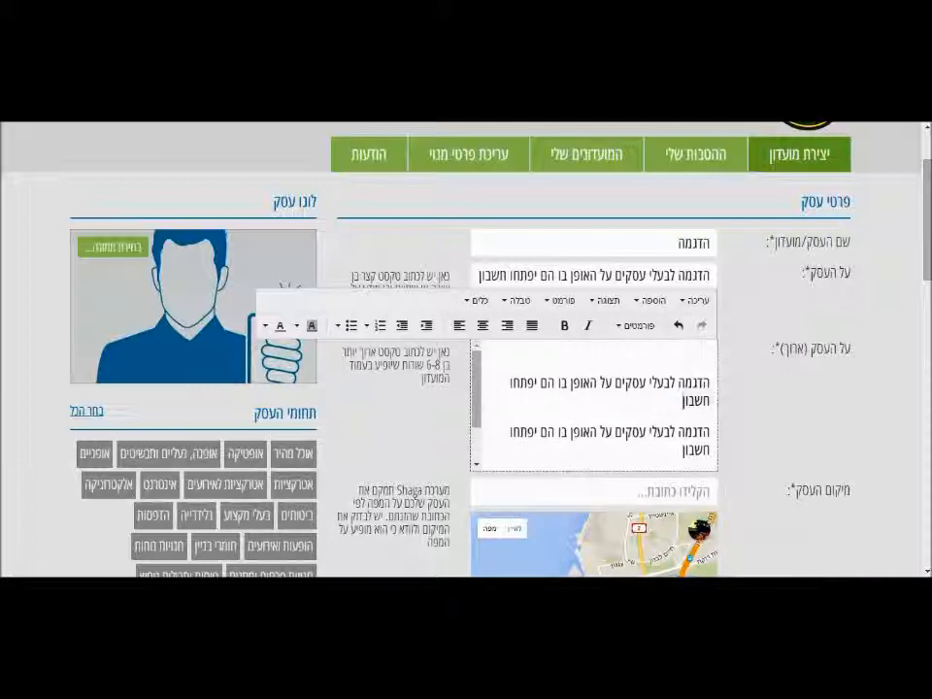
Format the first long-description paragraph as Heading 3.
left_click_drag(681, 402, 709, 380)
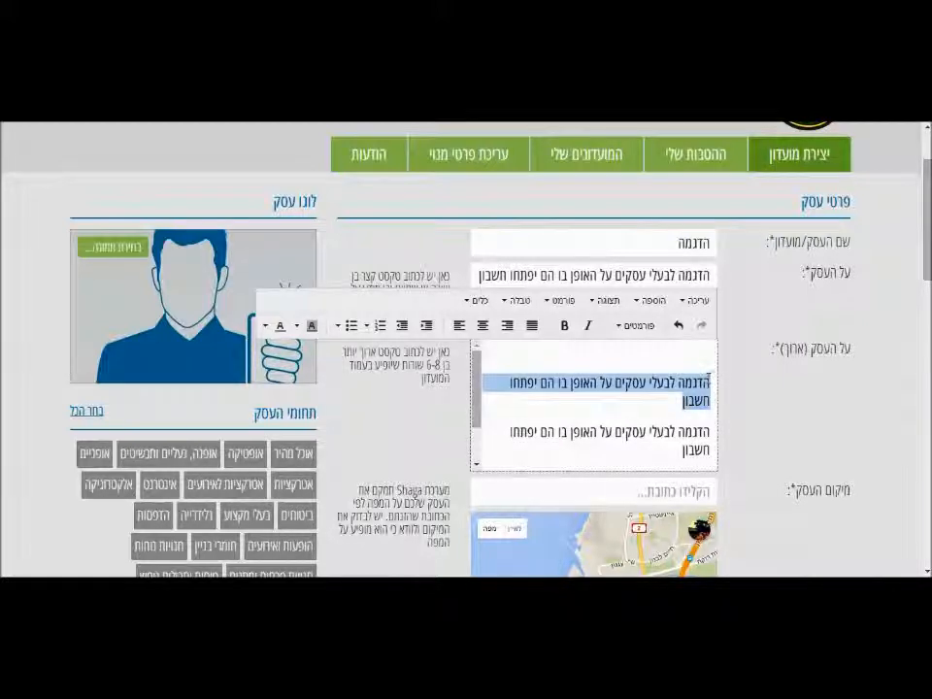
left_click(636, 326)
mouse_move(626, 351)
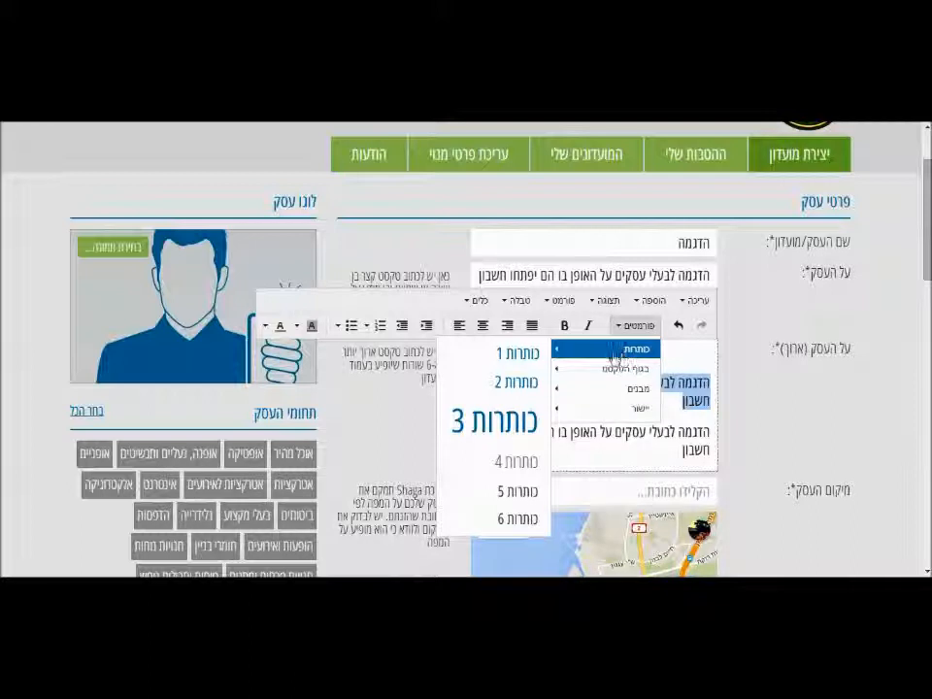
left_click(485, 434)
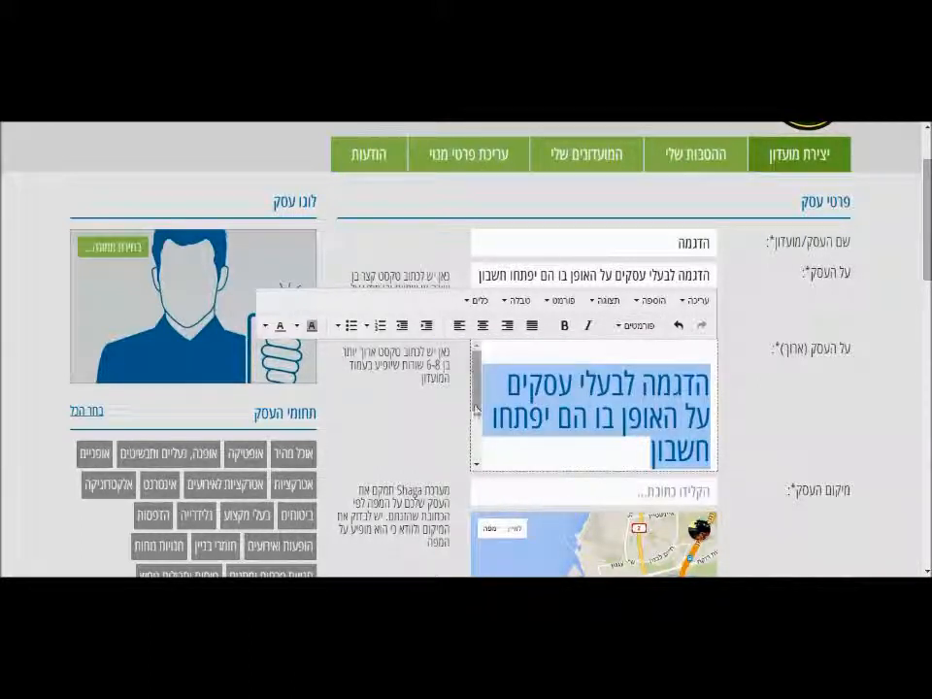
Format the second and third long-description paragraphs as Heading 4.
scroll(469, 470, "down", 3)
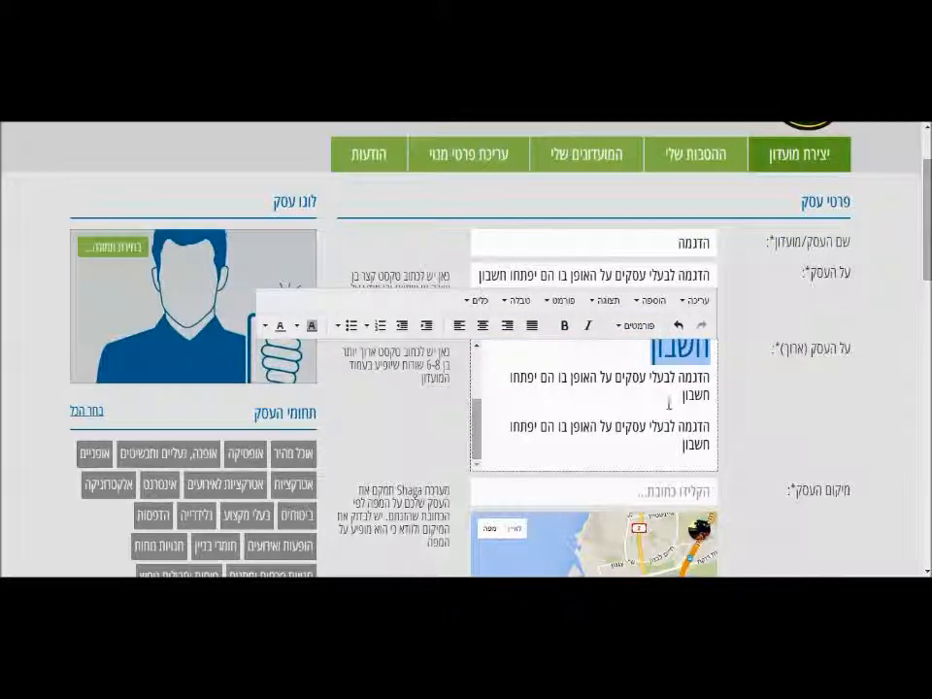
left_click_drag(681, 396, 708, 375)
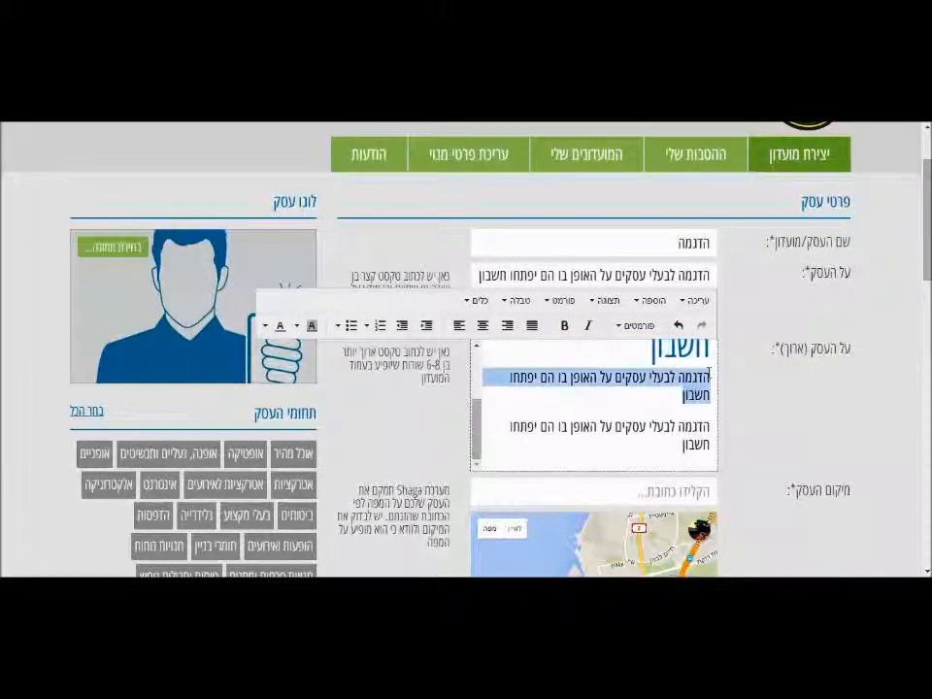
left_click(633, 326)
mouse_move(617, 354)
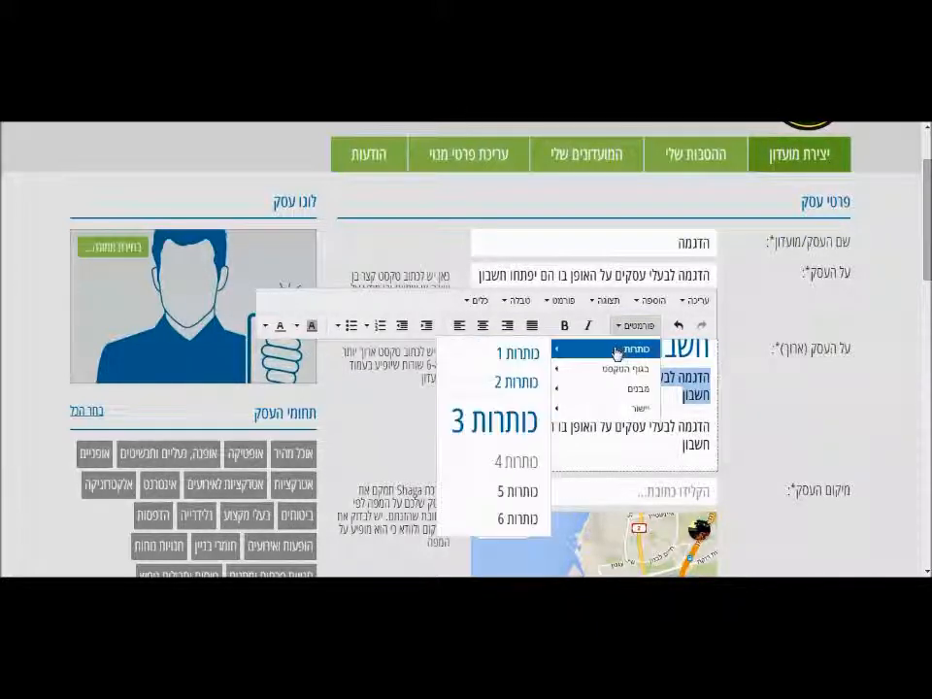
left_click(512, 466)
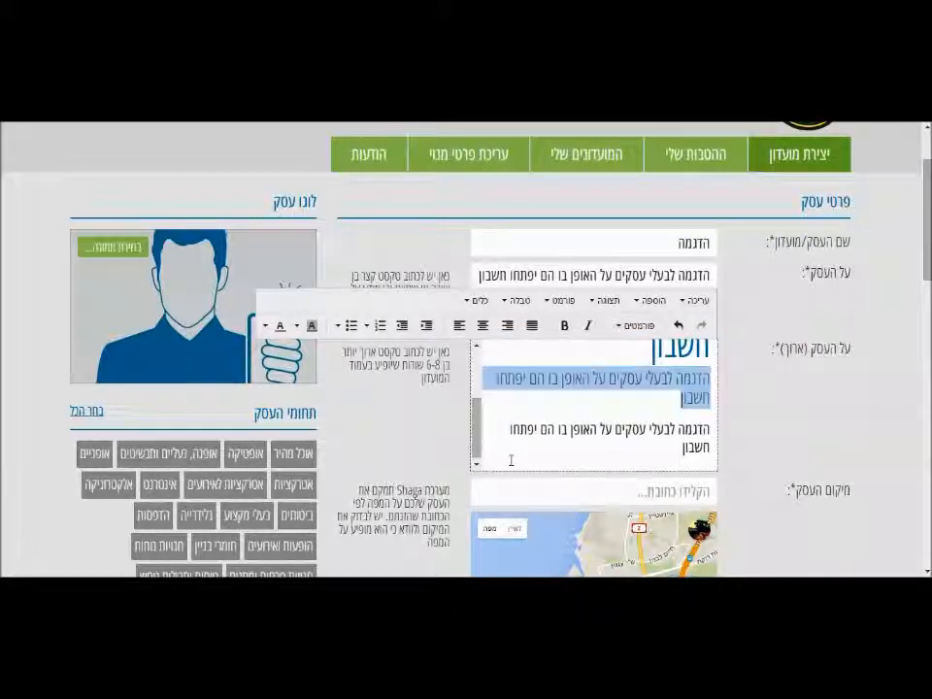
left_click(607, 373)
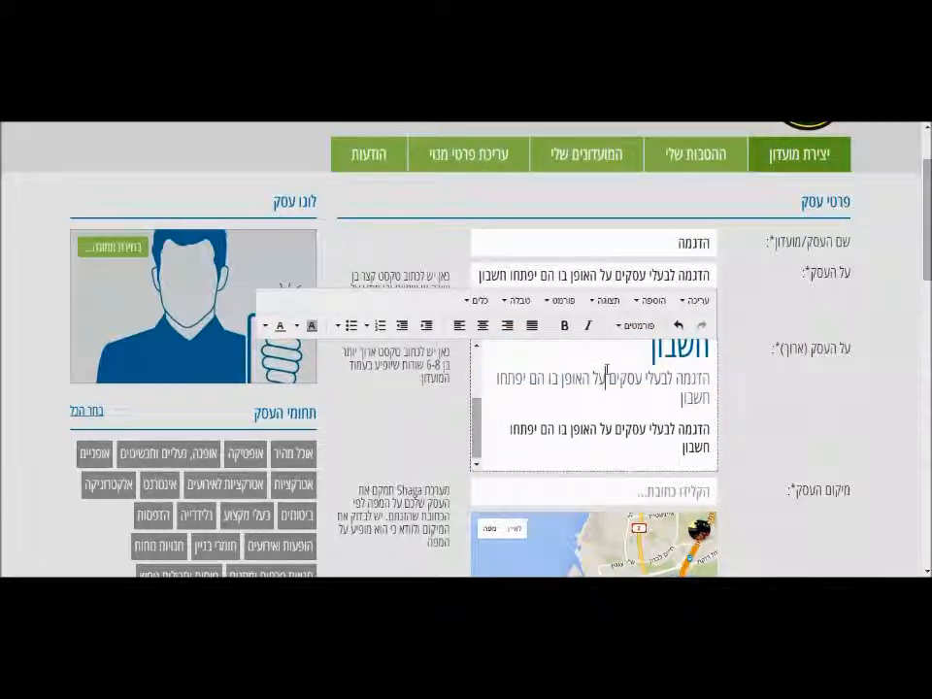
triple_click(664, 449)
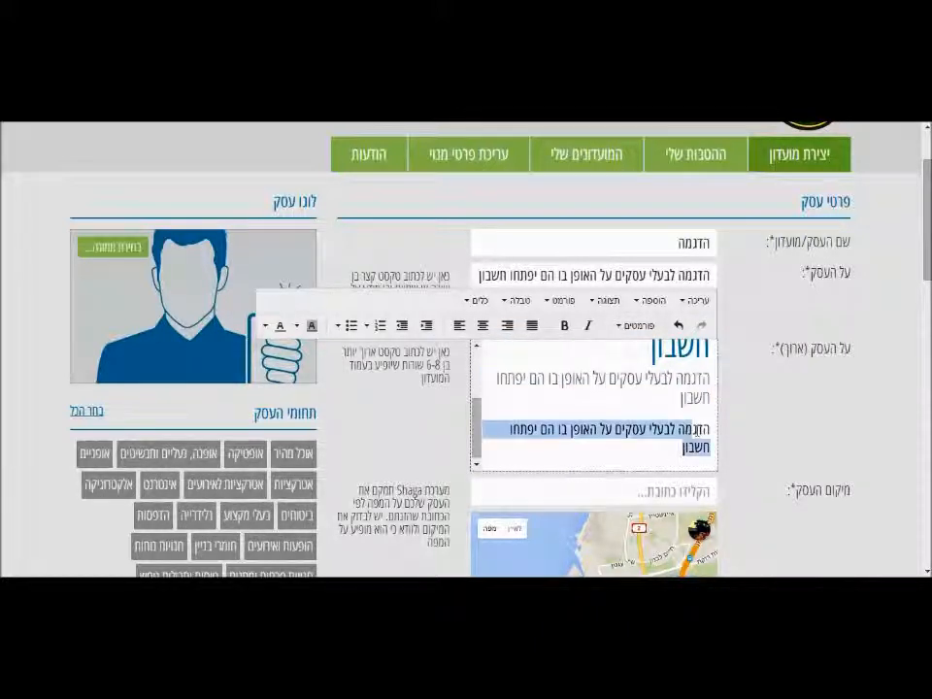
left_click(639, 328)
mouse_move(606, 352)
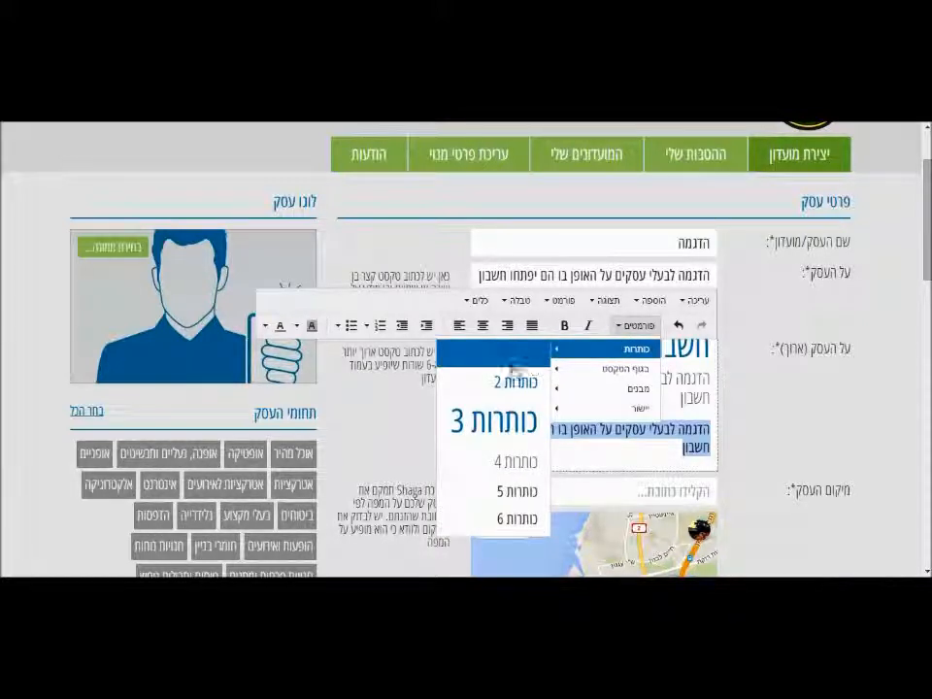
left_click(519, 464)
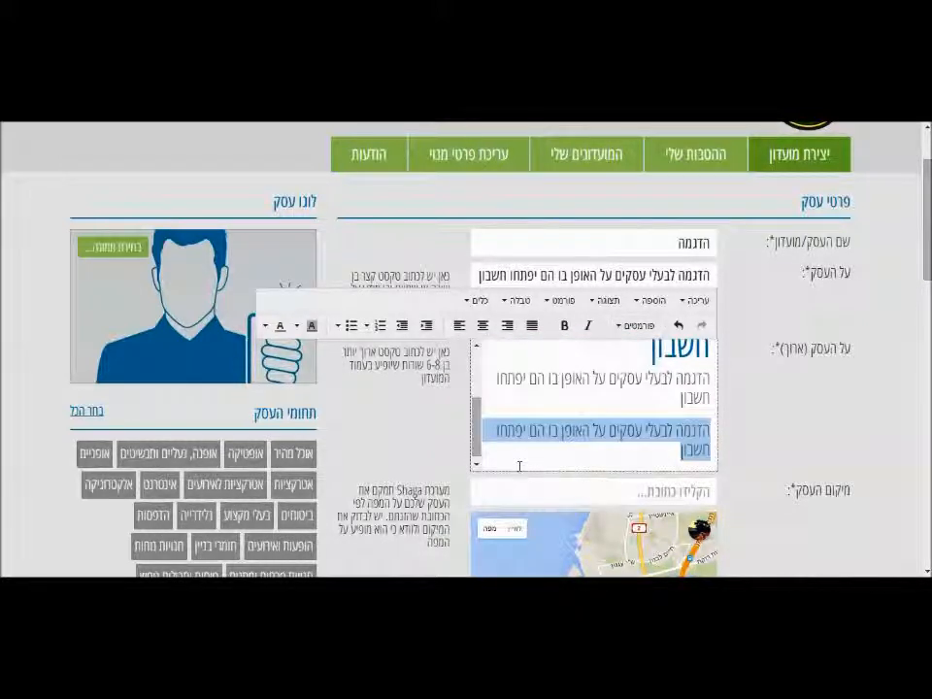
left_click(515, 428)
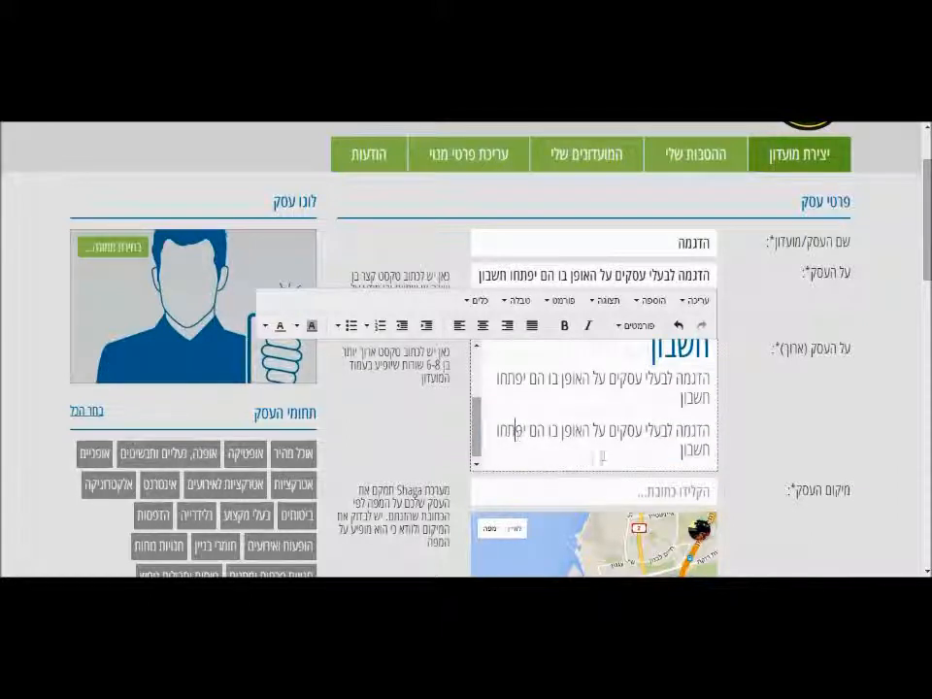
Add blank lines after the long description and open the logo image file picker.
key("Return")
key("Return")
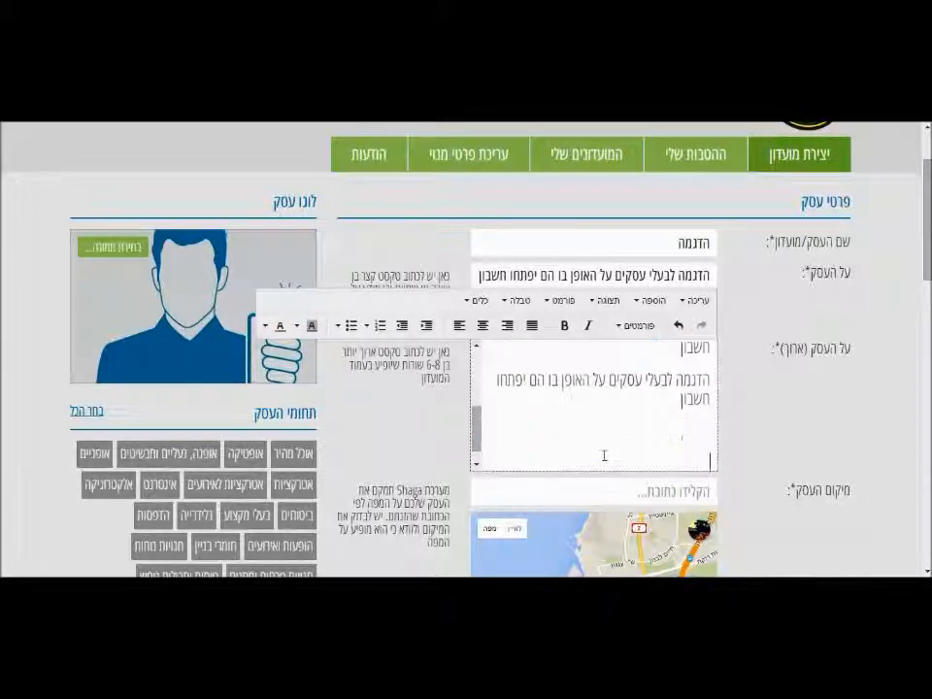
left_click(641, 307)
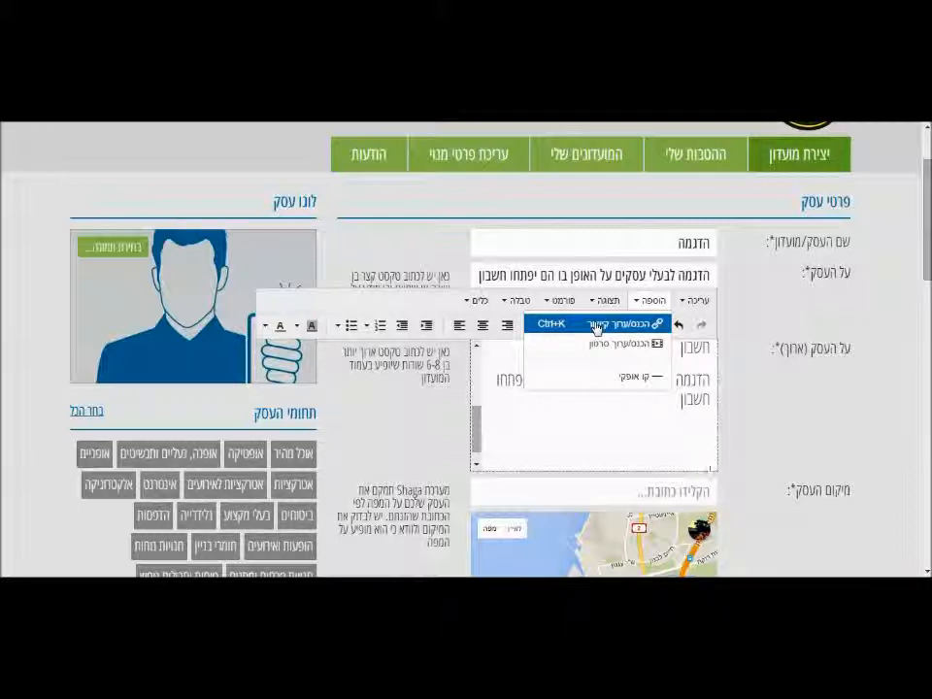
left_click(587, 433)
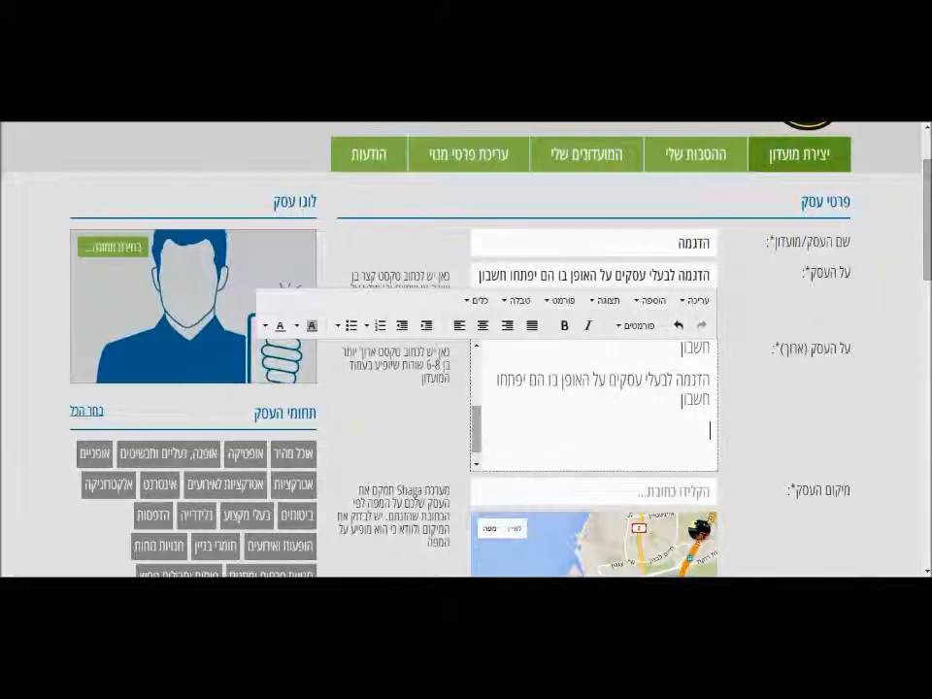
left_click(92, 248)
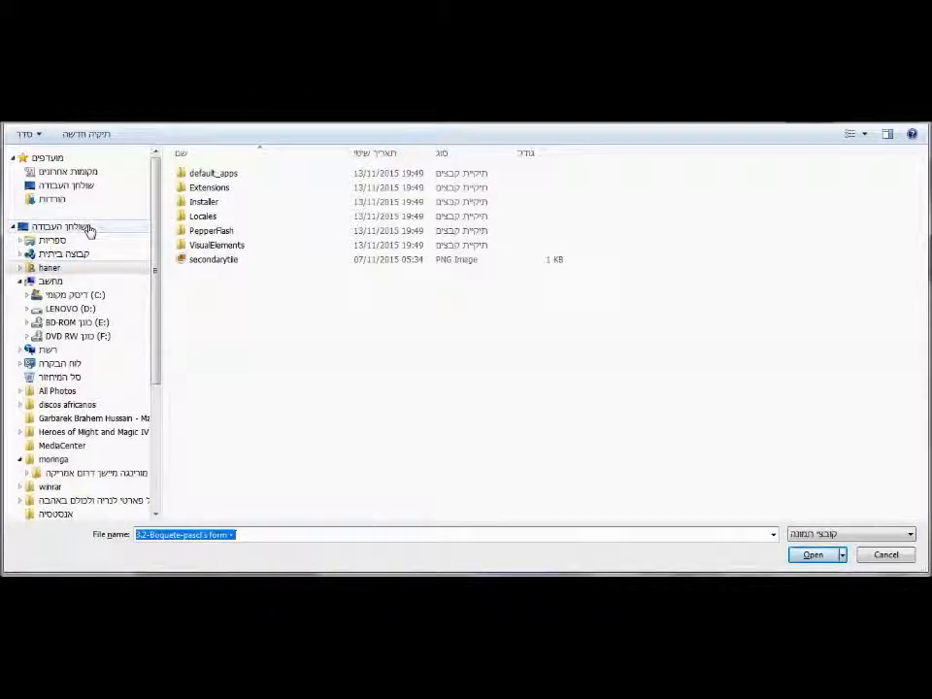
Load dream_7cb1db3ca3 from the Desktop as the business logo.
left_click(88, 229)
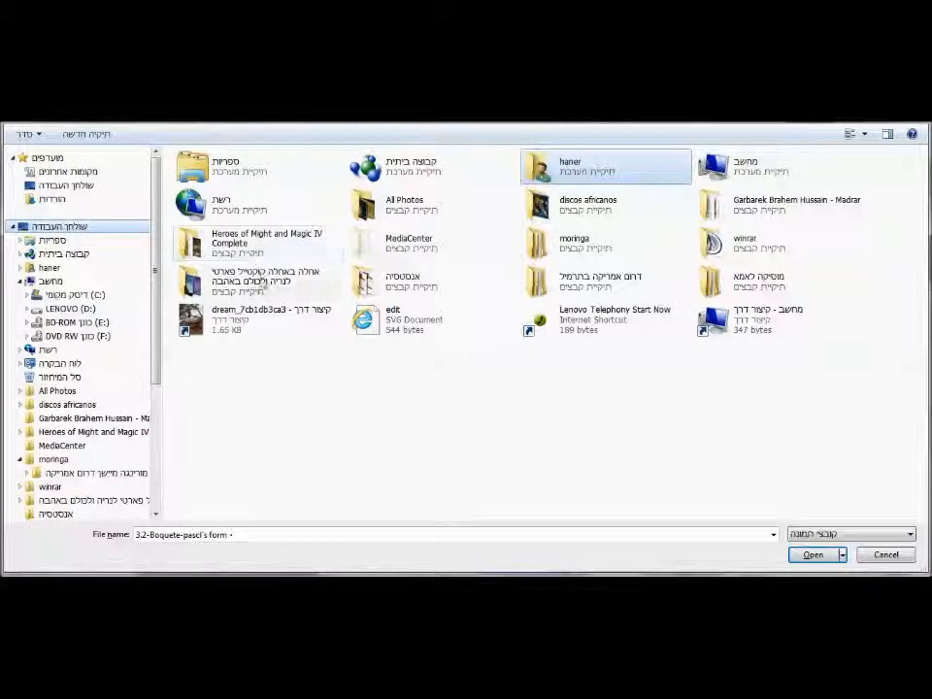
left_click(257, 316)
double_click(257, 316)
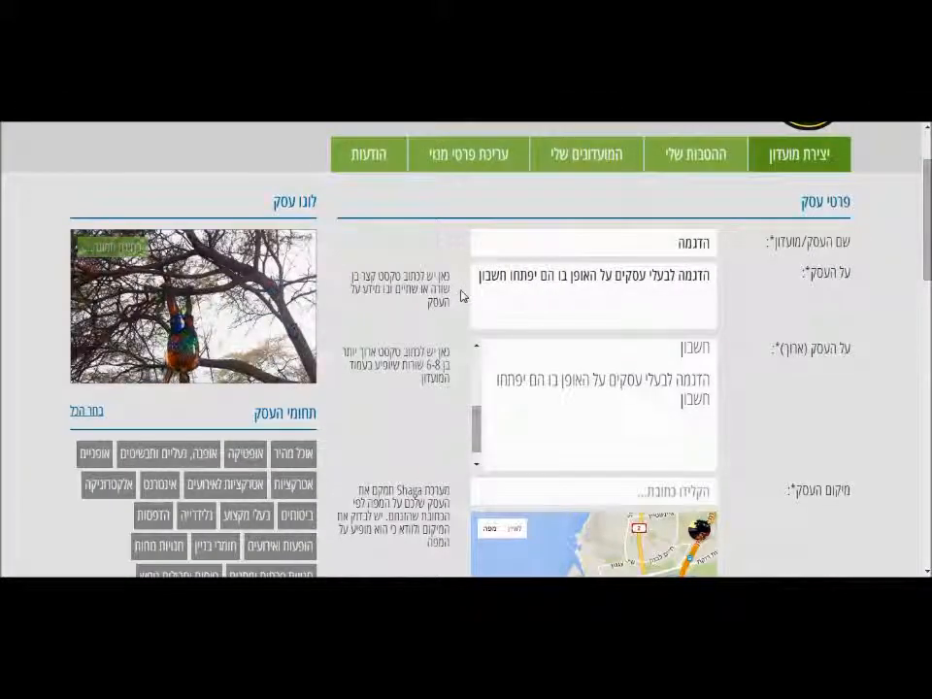
Select categories אוכל מהיר, אטרקציות לאירועים, הופעות ואירועים and טיסות וחבילות נופש.
scroll(466, 350, "down", 3)
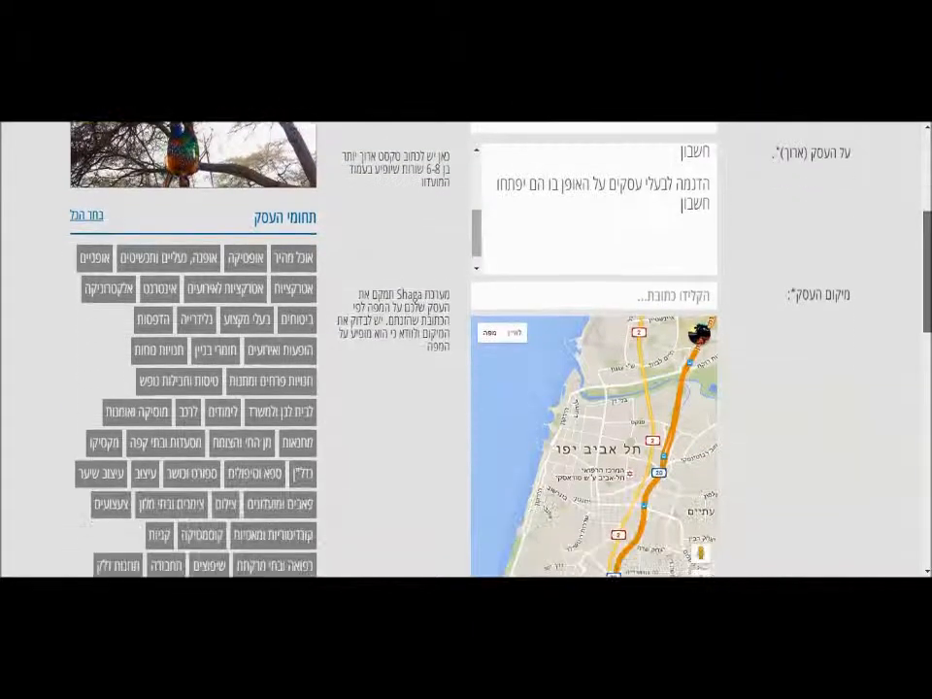
left_click(291, 250)
left_click(223, 279)
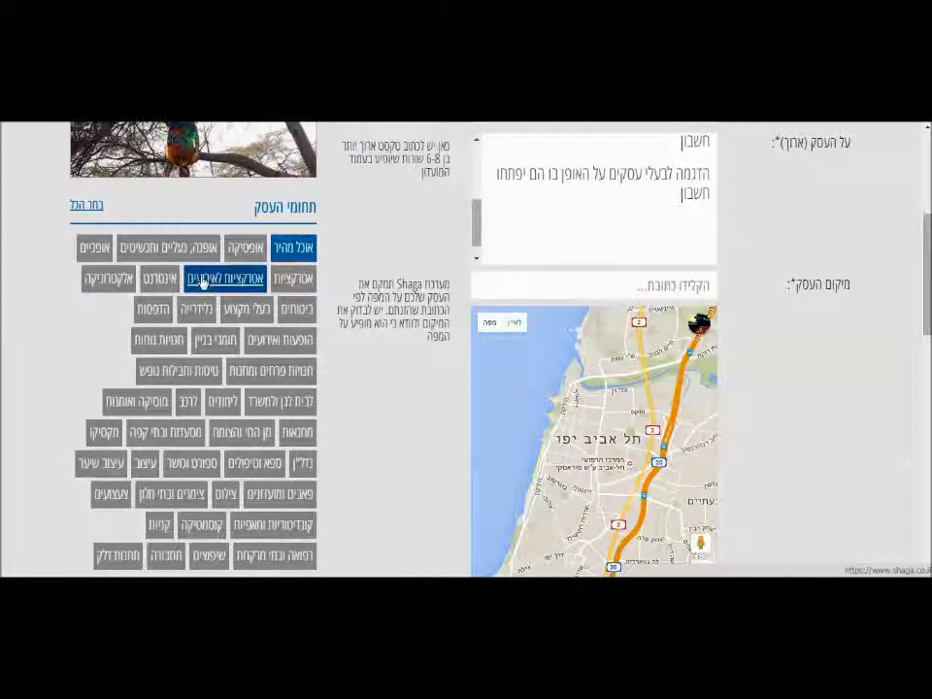
left_click(281, 339)
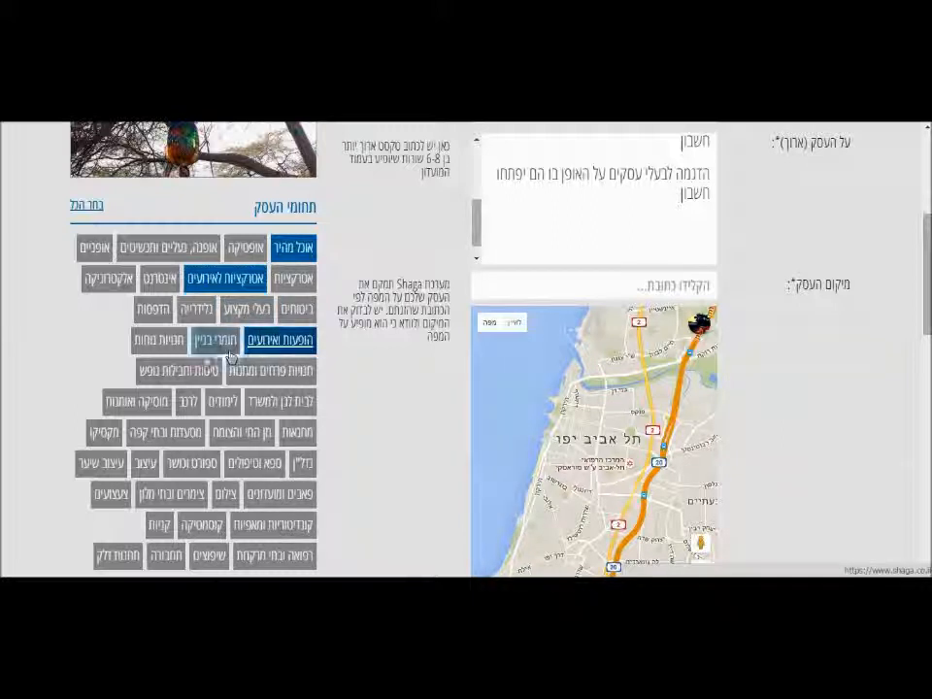
left_click(184, 372)
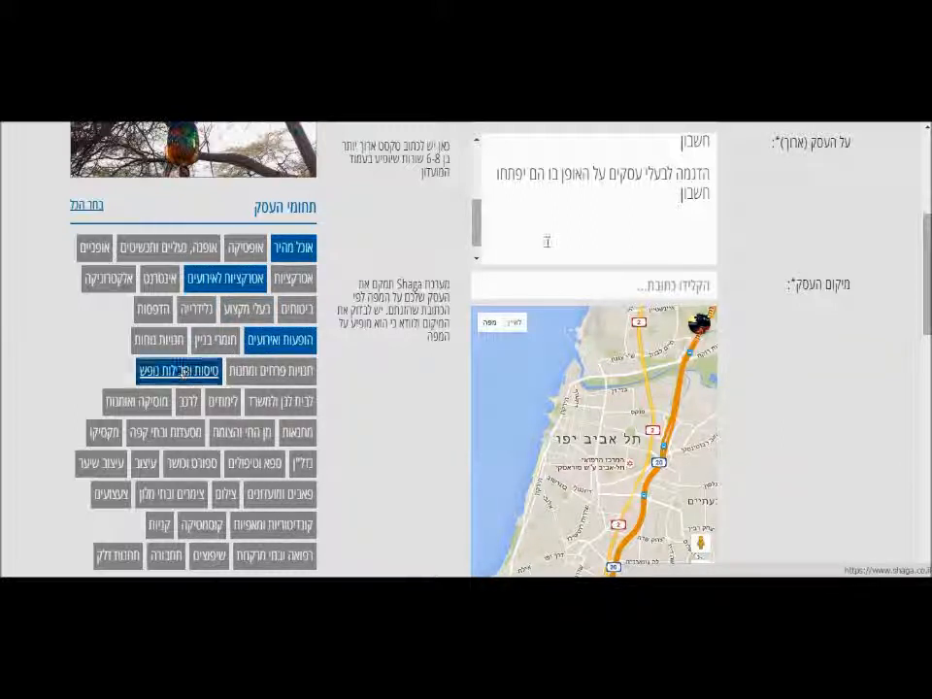
scroll(876, 225, "down", 1)
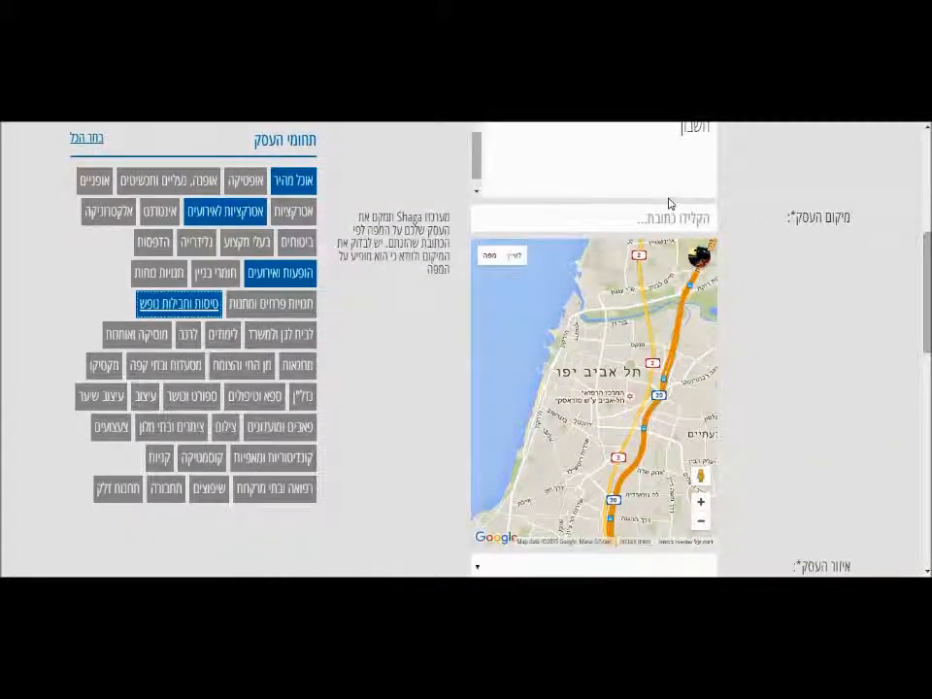
Search for קבוצת כנרת, choose 'קבוצת כנרת, ישראל' and adjust the map pin.
left_click(661, 217)
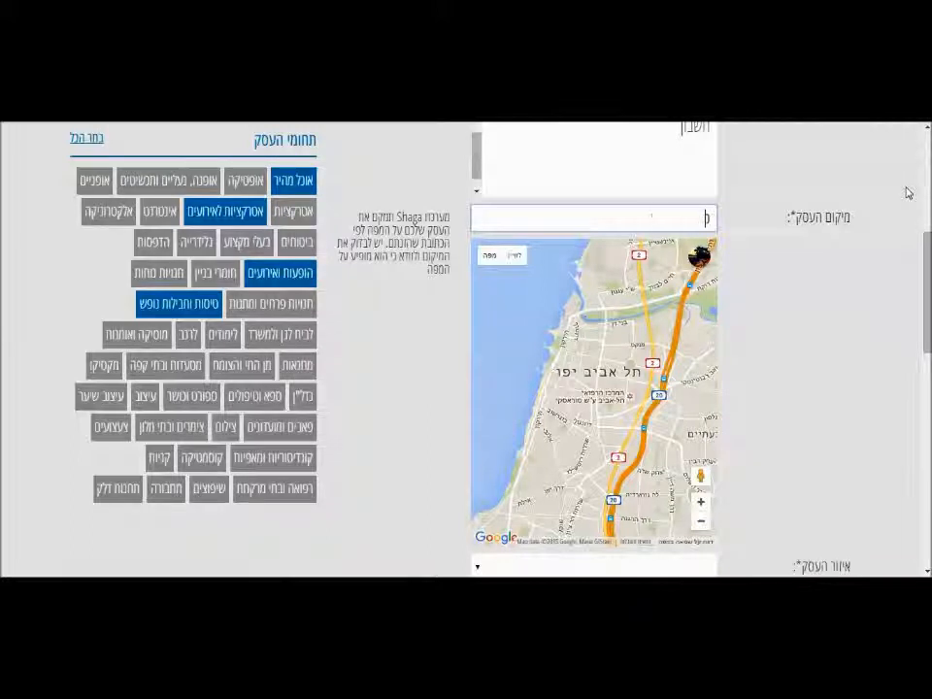
type("כנרת")
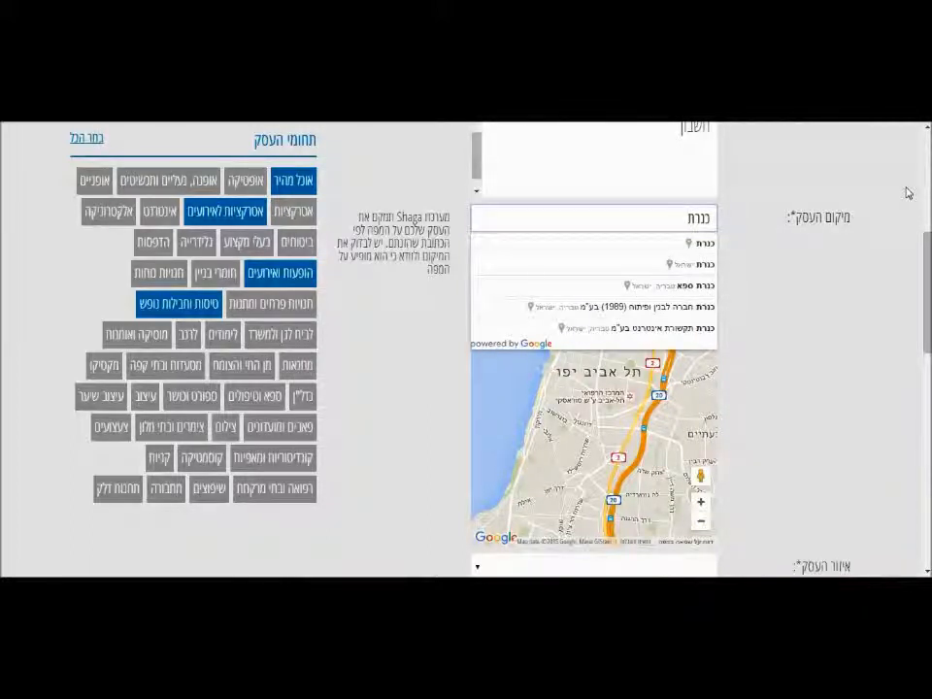
key("BackSpace")
key("BackSpace")
key("BackSpace")
key("BackSpace")
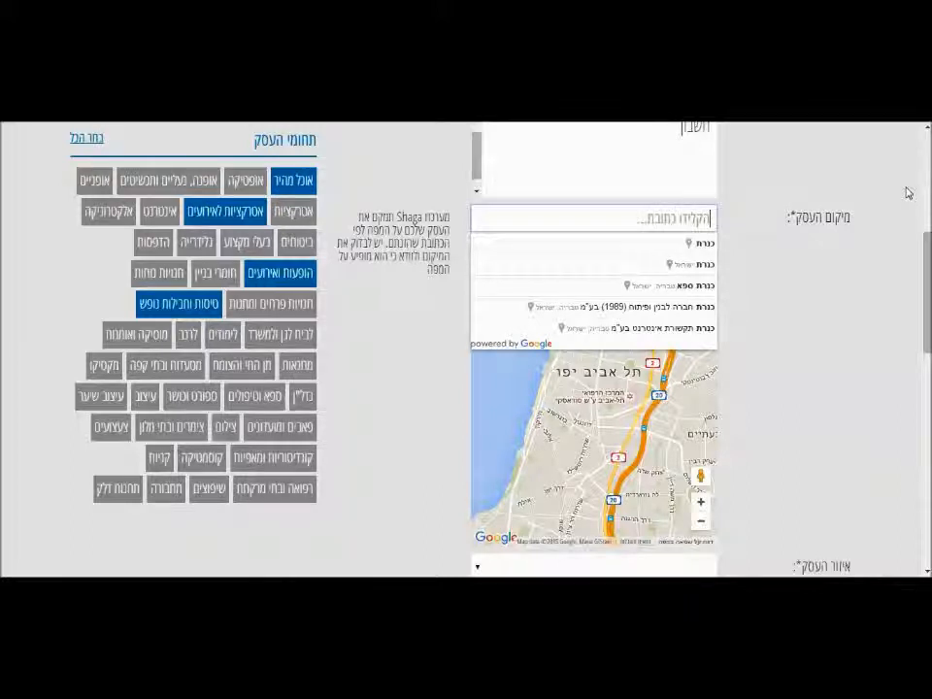
type("קיבו")
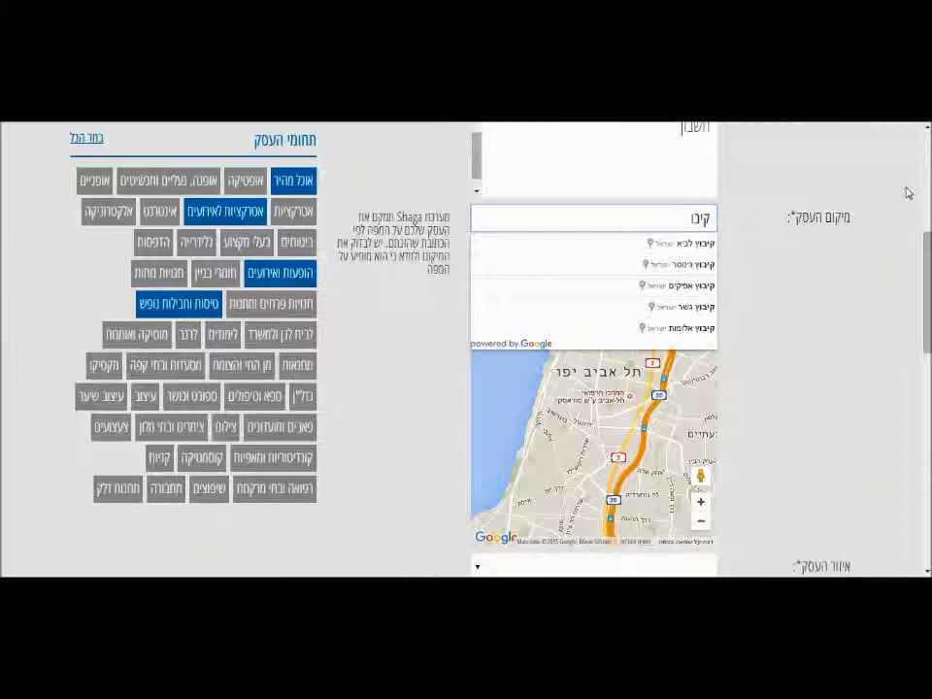
type("ץ")
key("BackSpace")
key("BackSpace")
key("BackSpace")
key("BackSpace")
type("בוצת")
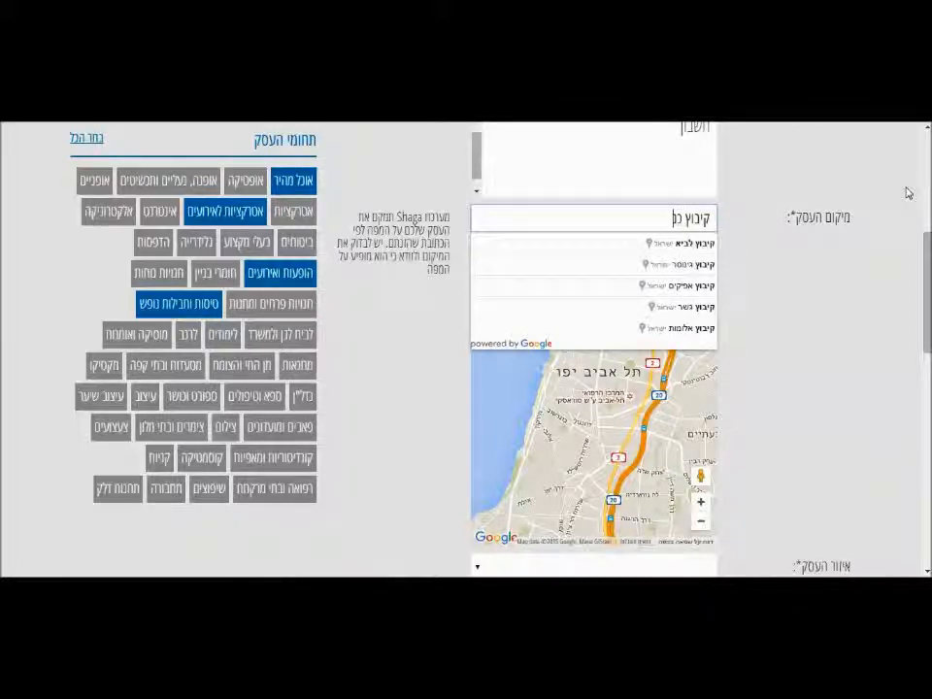
left_click(675, 244)
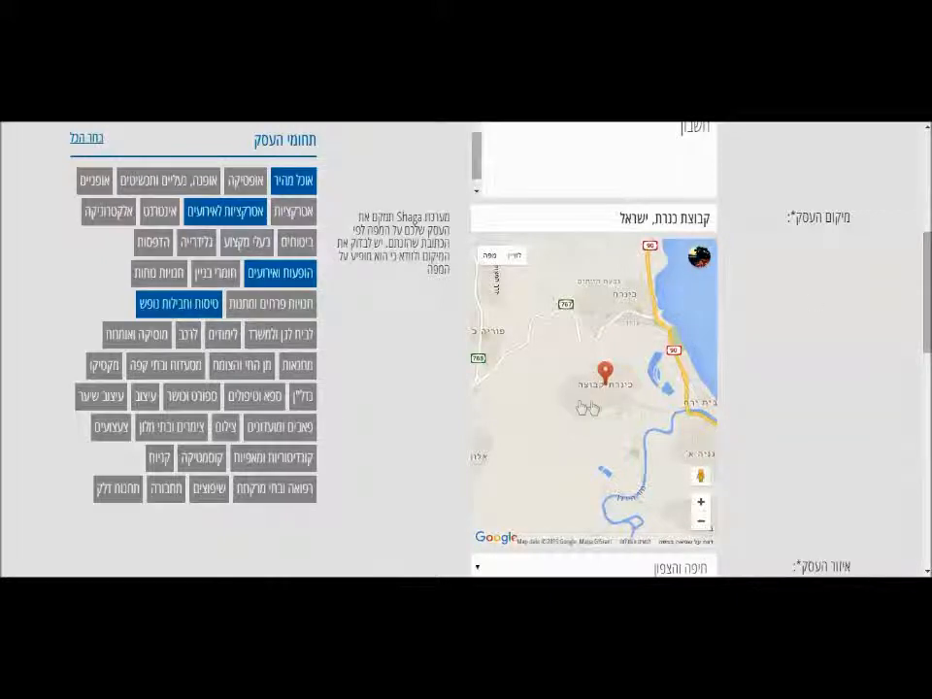
left_click_drag(608, 394, 609, 394)
Enter zip code 15118 plus the business landline and mobile phone numbers.
scroll(630, 386, "down", 2)
scroll(592, 350, "down", 3)
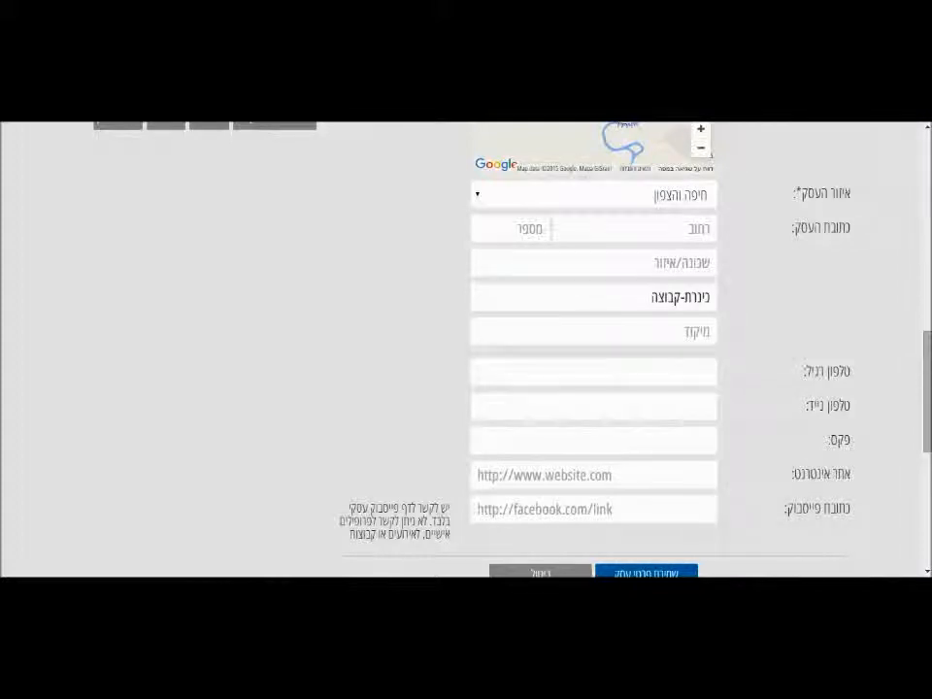
left_click(710, 331)
type("1")
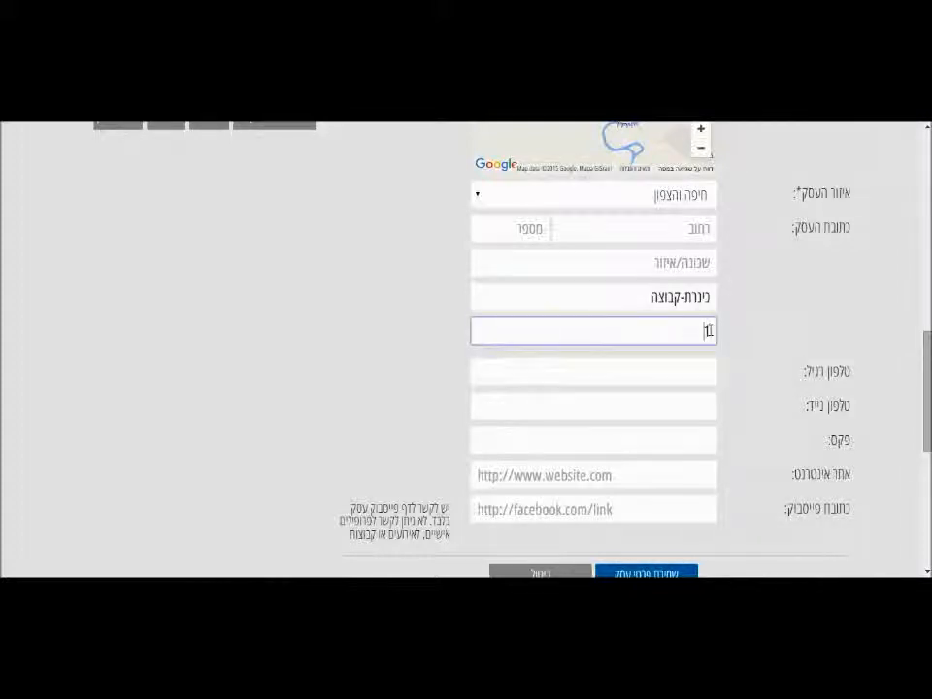
type("5118")
left_click(689, 372)
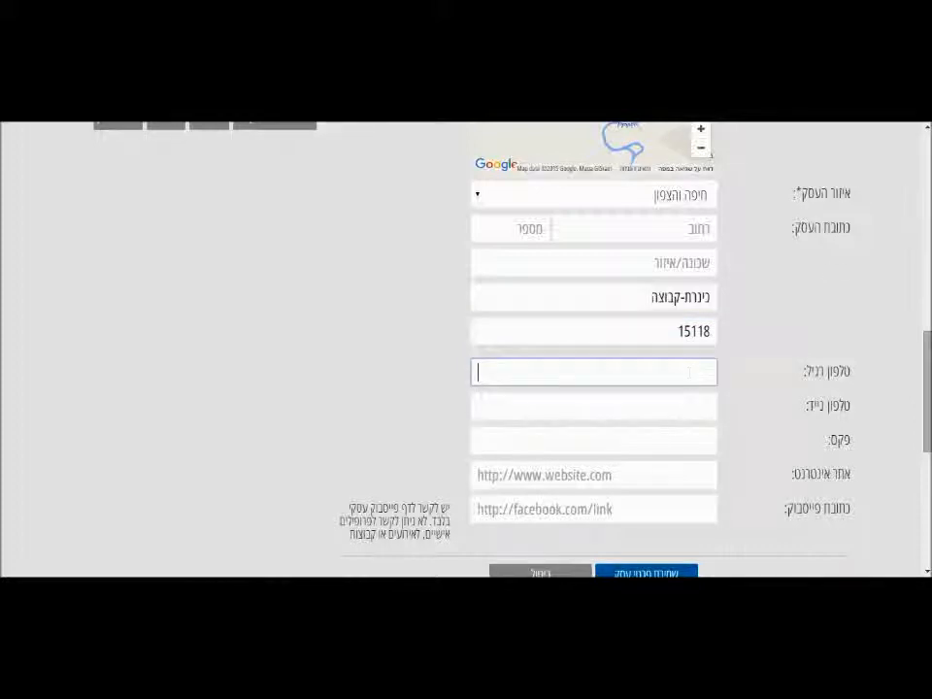
key("Tab")
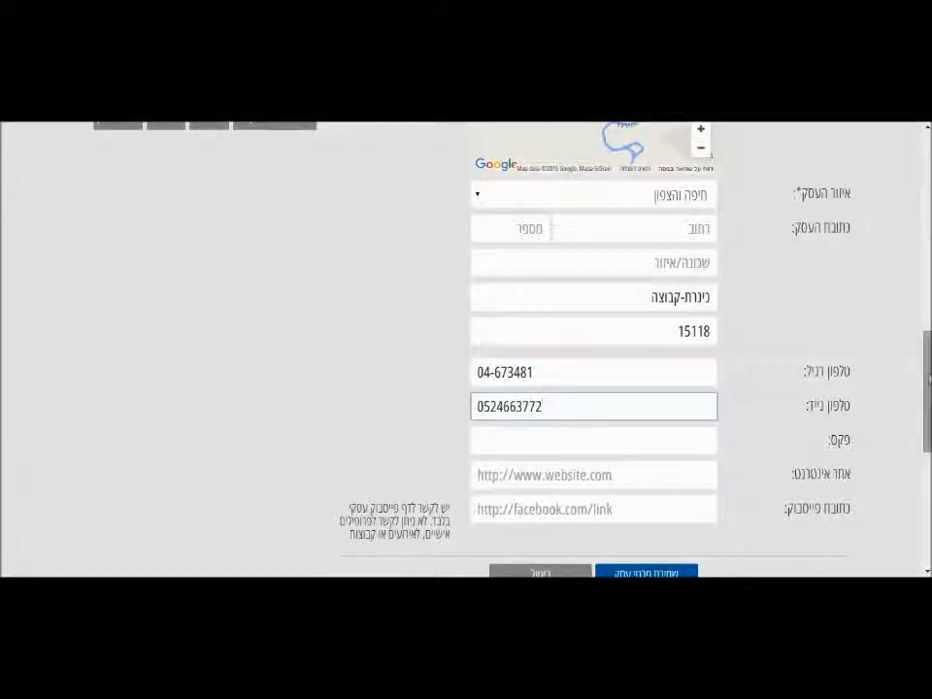
scroll(907, 378, "down", 3)
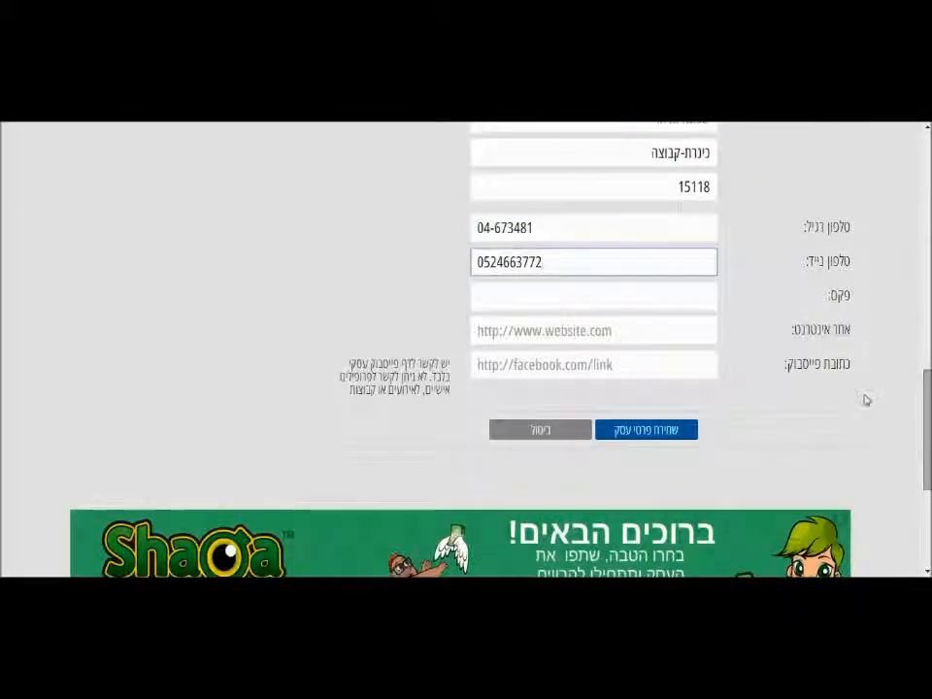
left_click(676, 339)
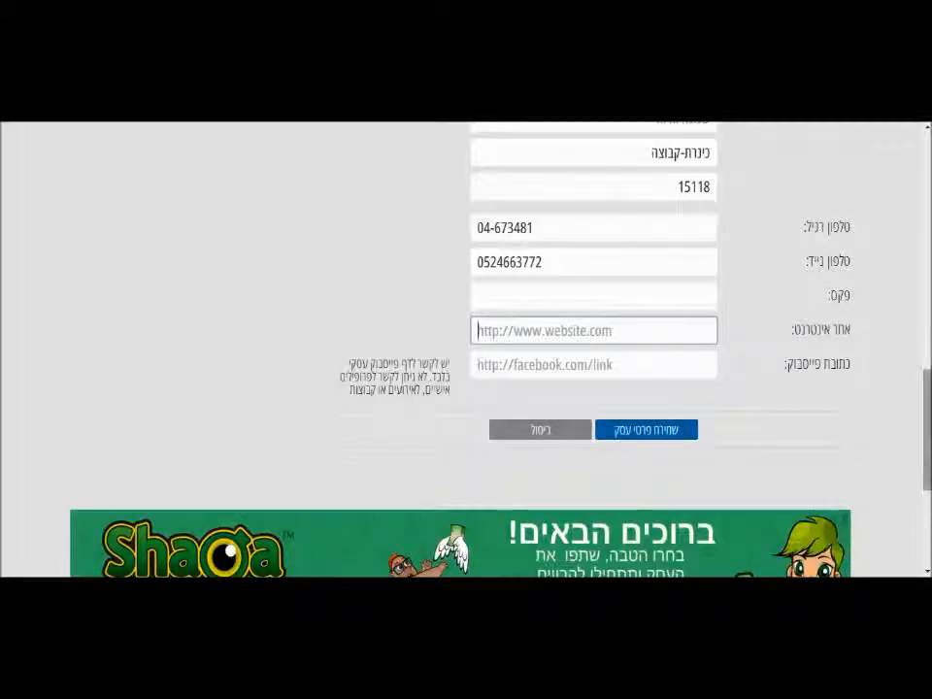
scroll(929, 342, "up", 10)
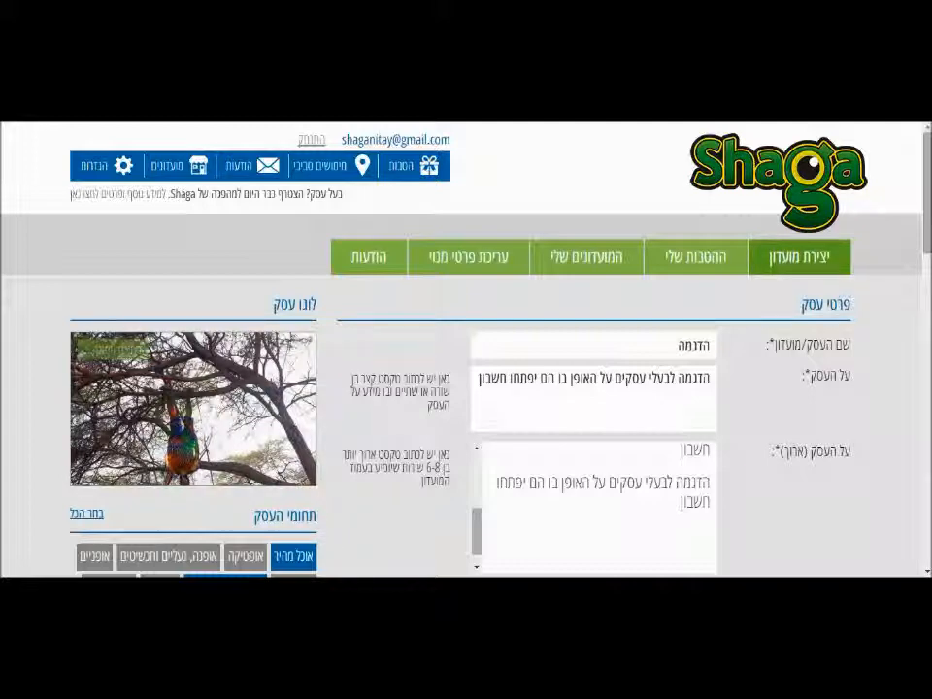
scroll(466, 350, "down", 10)
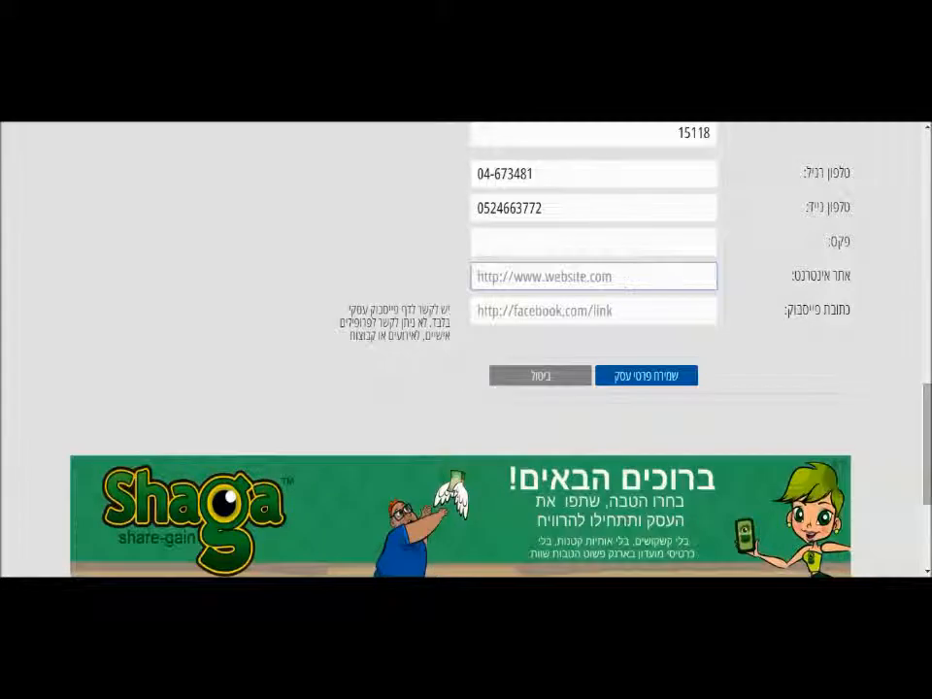
type("https://www.shaga.co.il")
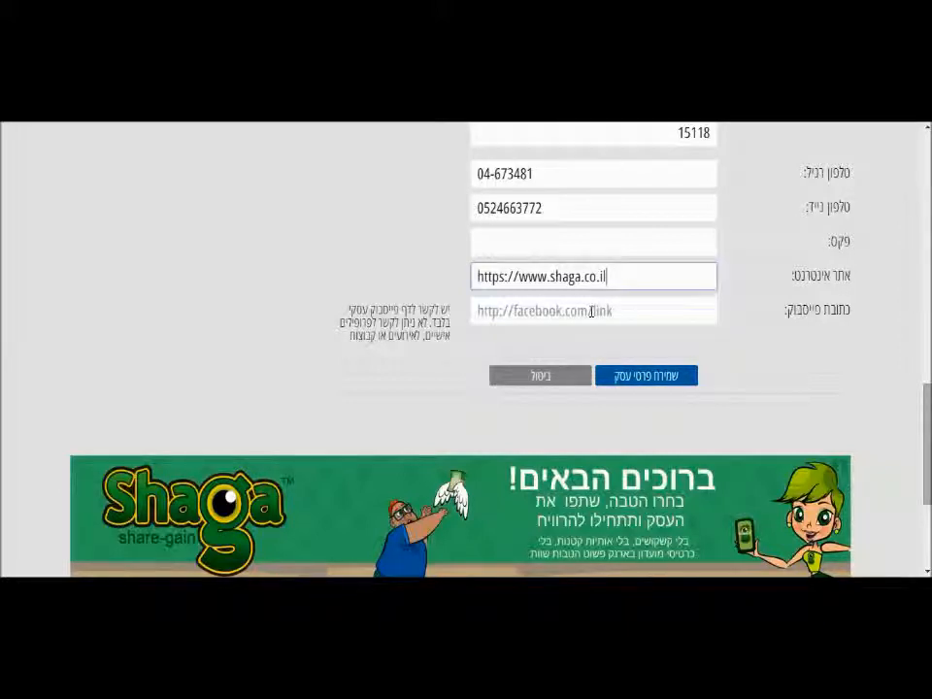
left_click(656, 382)
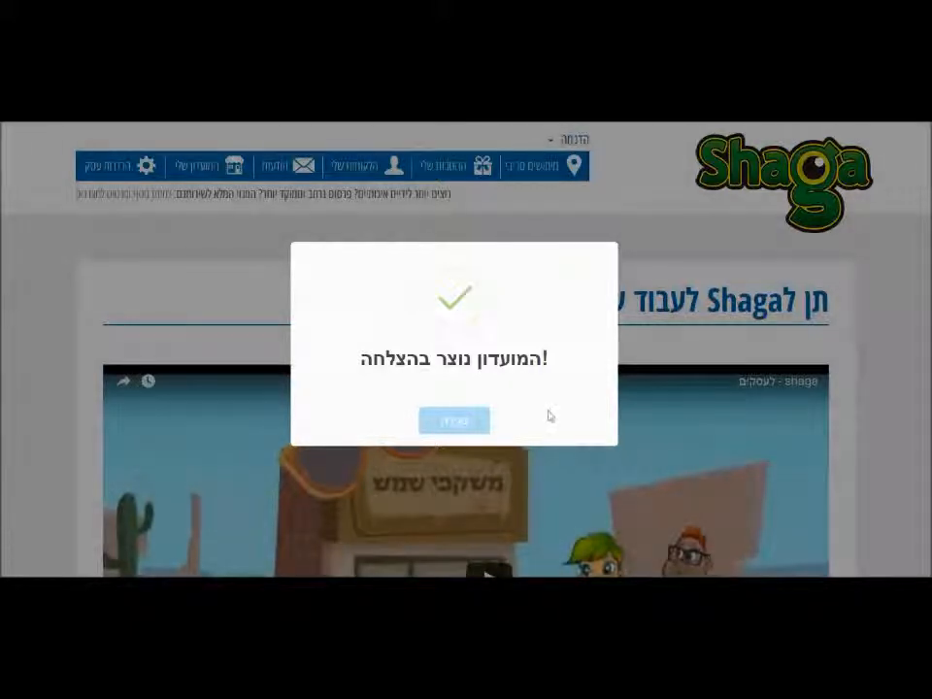
Acknowledge the club-created success message to reach the "תן לShaga לעבוד עבורך" dashboard.
left_click(445, 421)
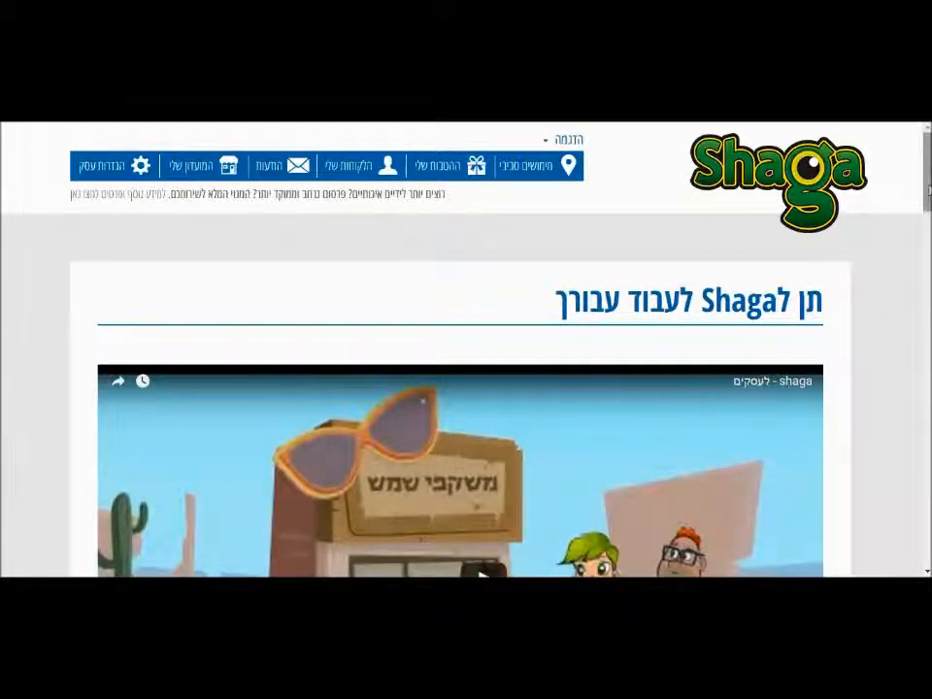
Scroll past the intro video to the free versus paid plan table priced 300 ש"ח yearly.
scroll(465, 350, "down", 5)
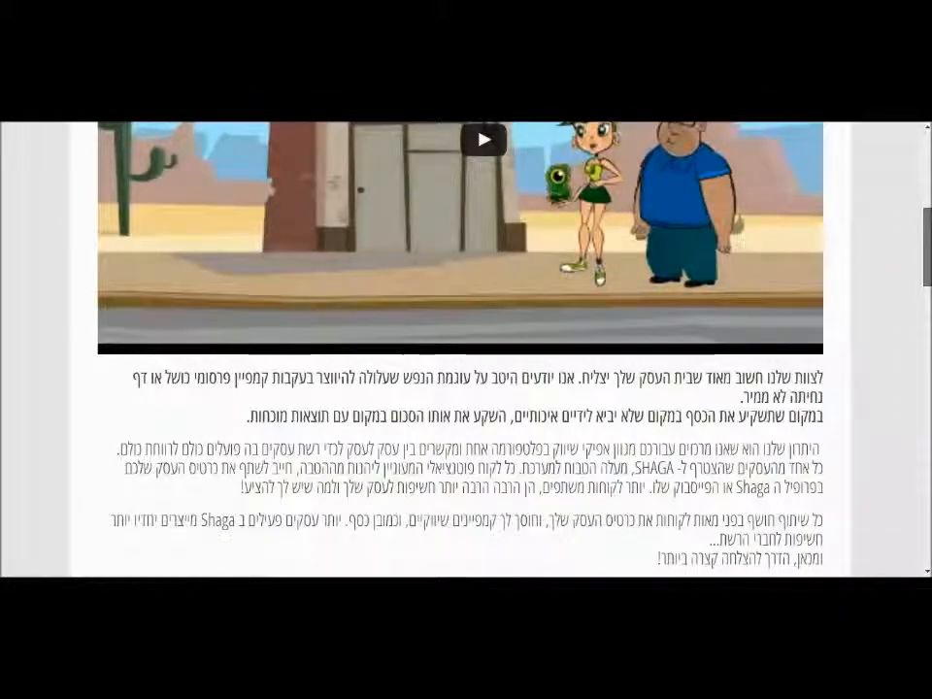
scroll(466, 350, "down", 1)
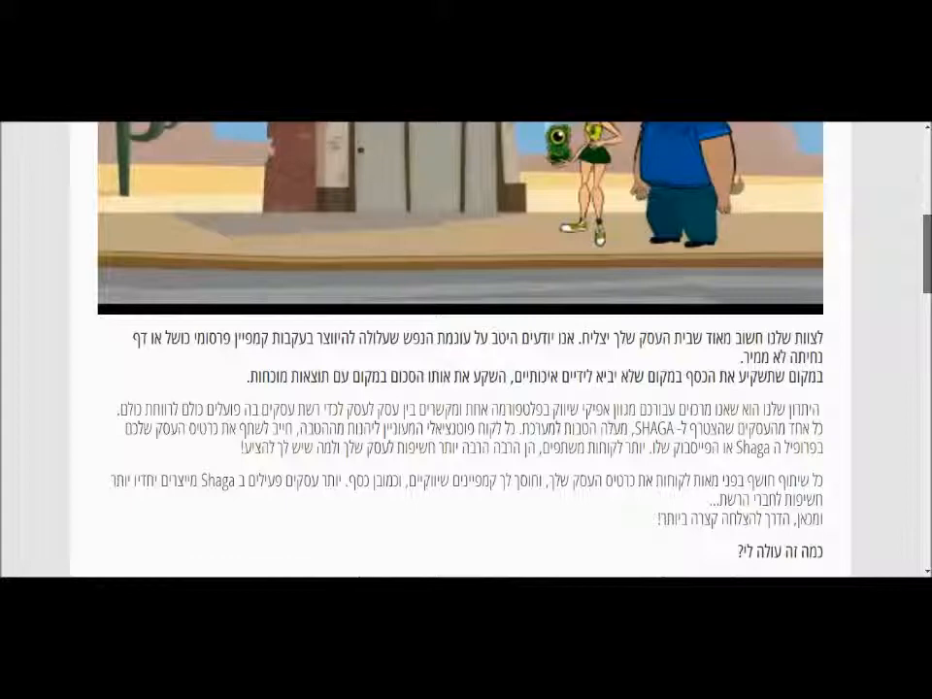
scroll(466, 350, "down", 4)
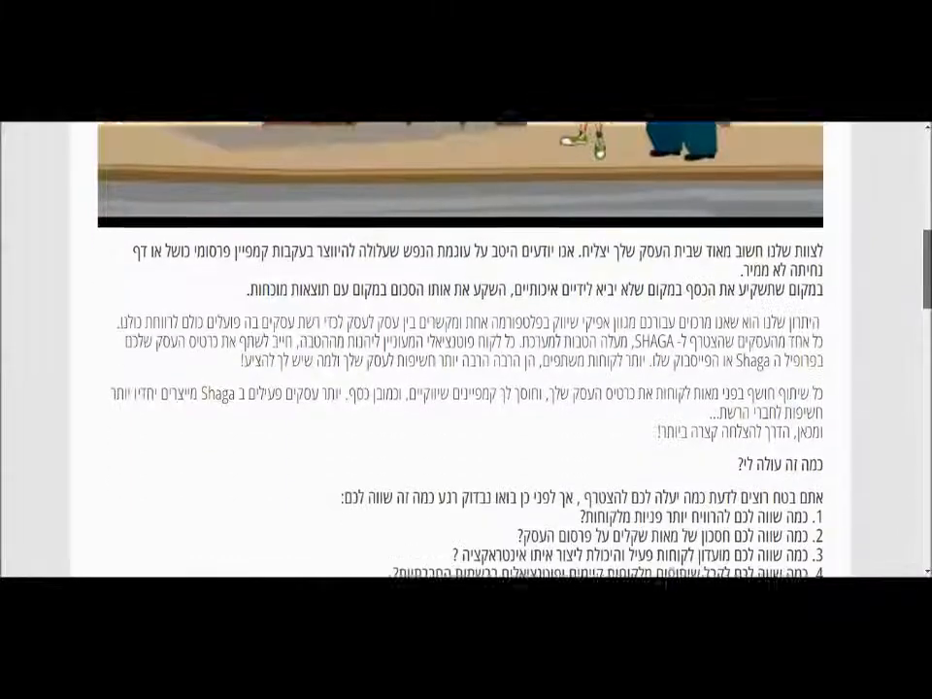
scroll(466, 350, "down", 3)
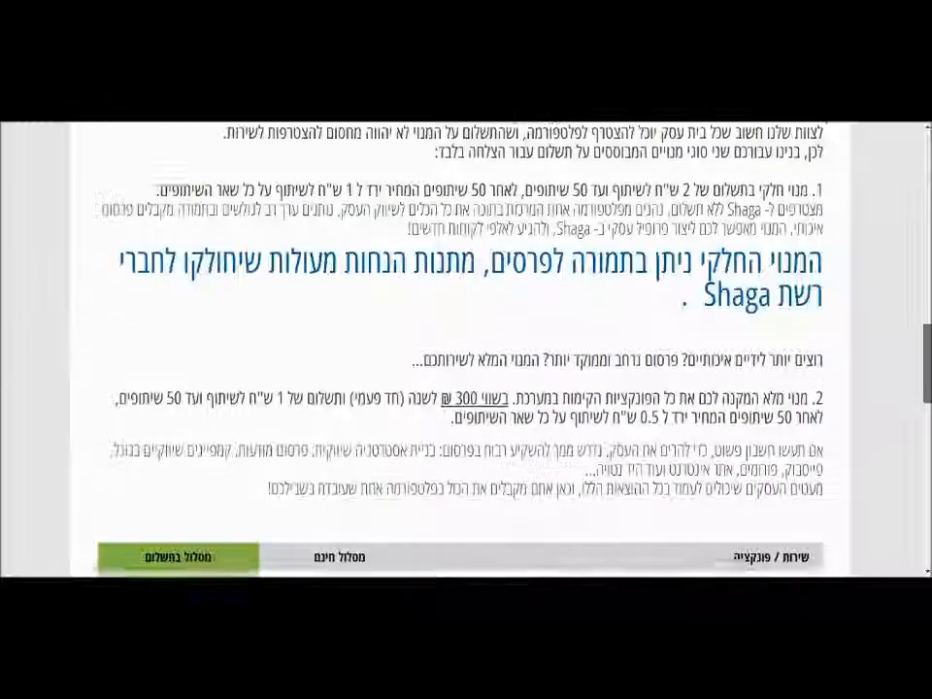
scroll(466, 350, "down", 4)
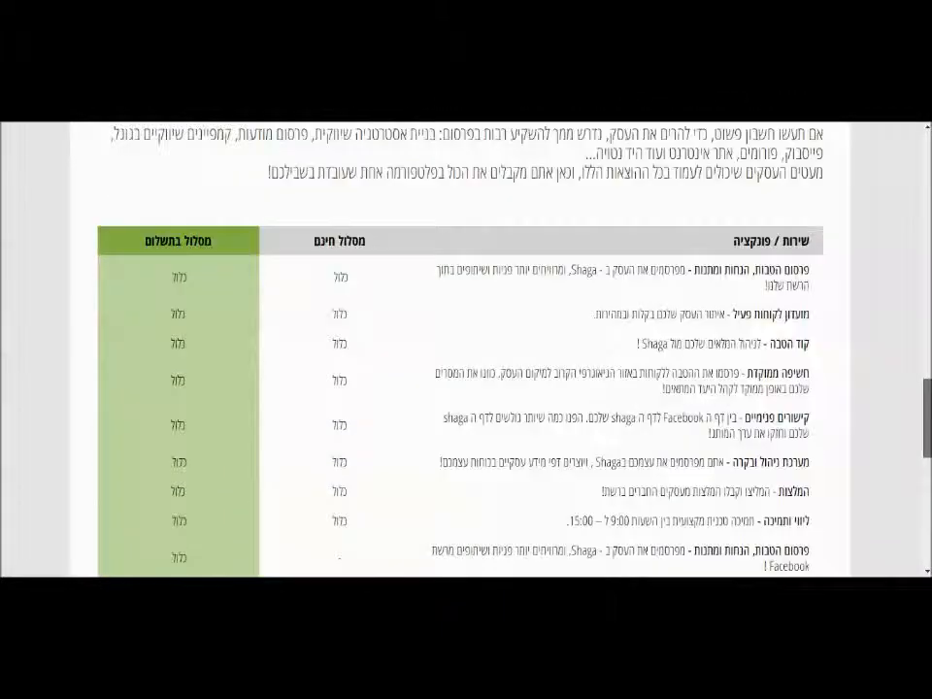
scroll(466, 349, "down", 2)
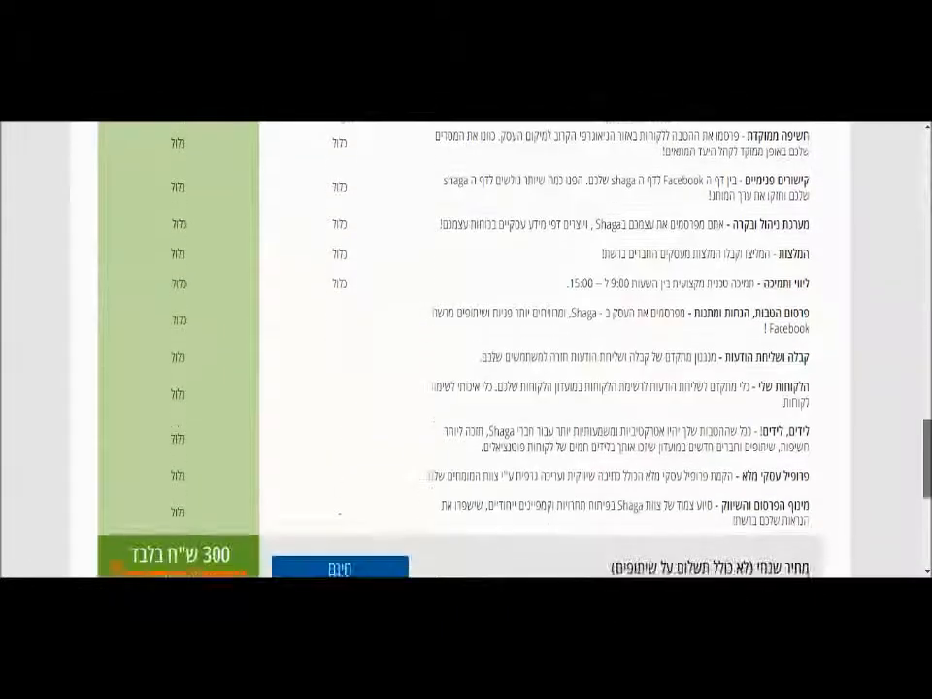
scroll(465, 349, "down", 1)
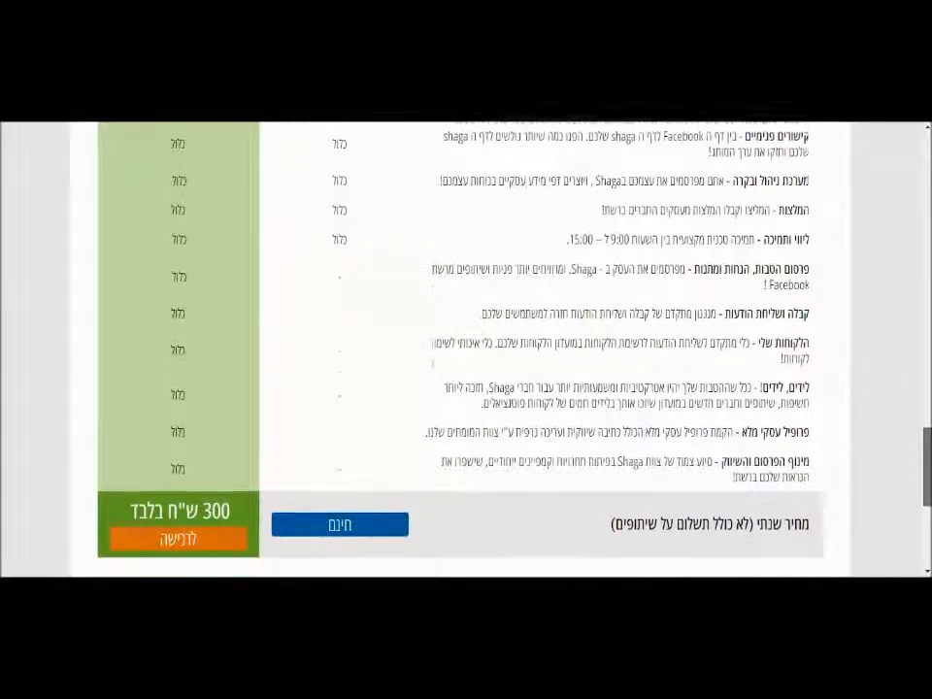
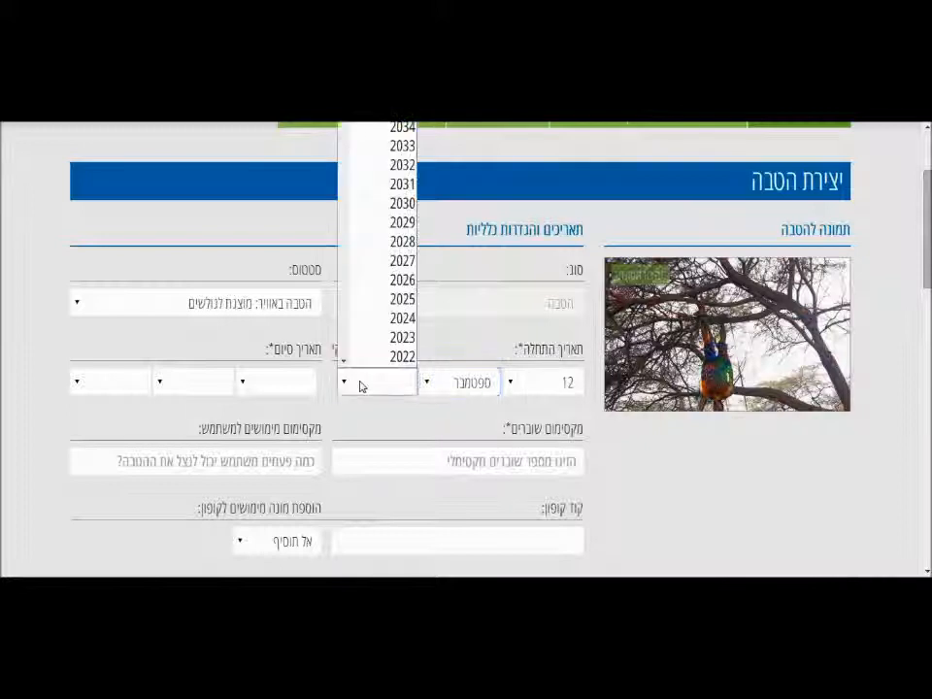
Set the benefit's start year to 2014, so it begins 12 September 2014.
scroll(341, 365, "down", 3)
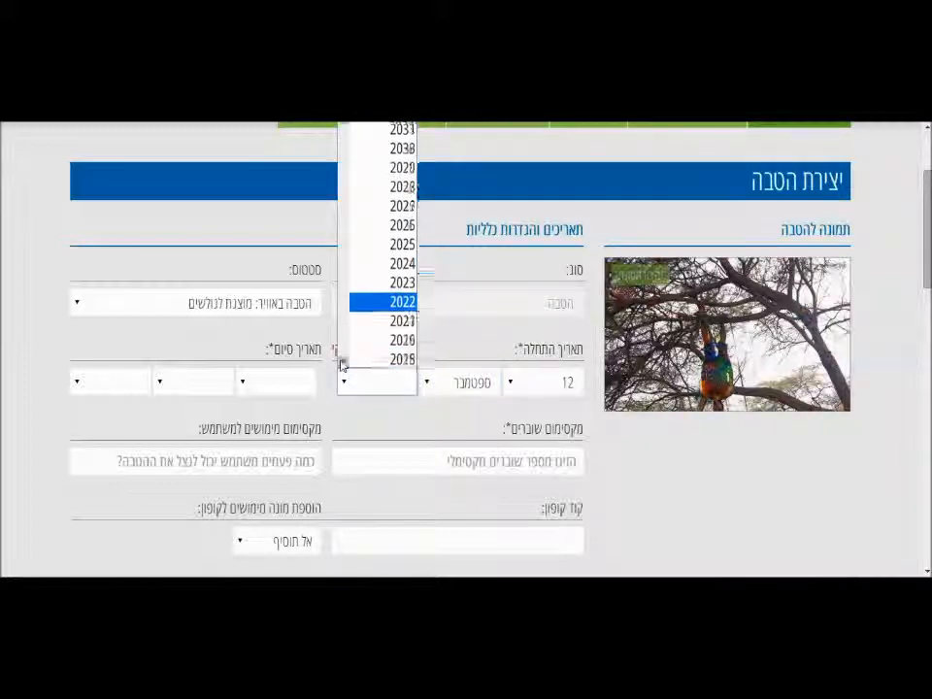
scroll(341, 365, "down", 1)
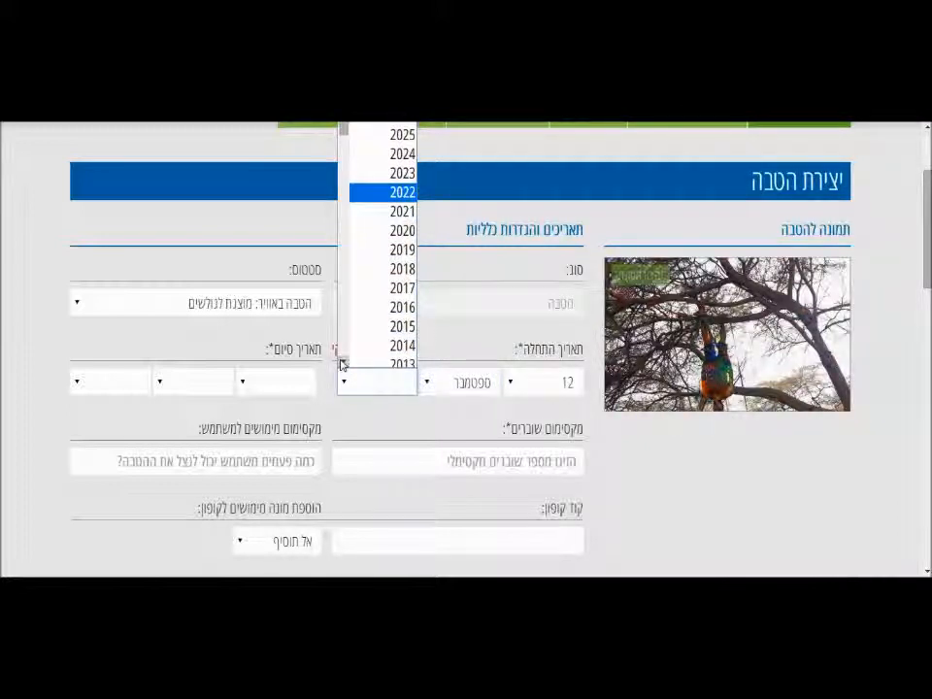
left_click(345, 348)
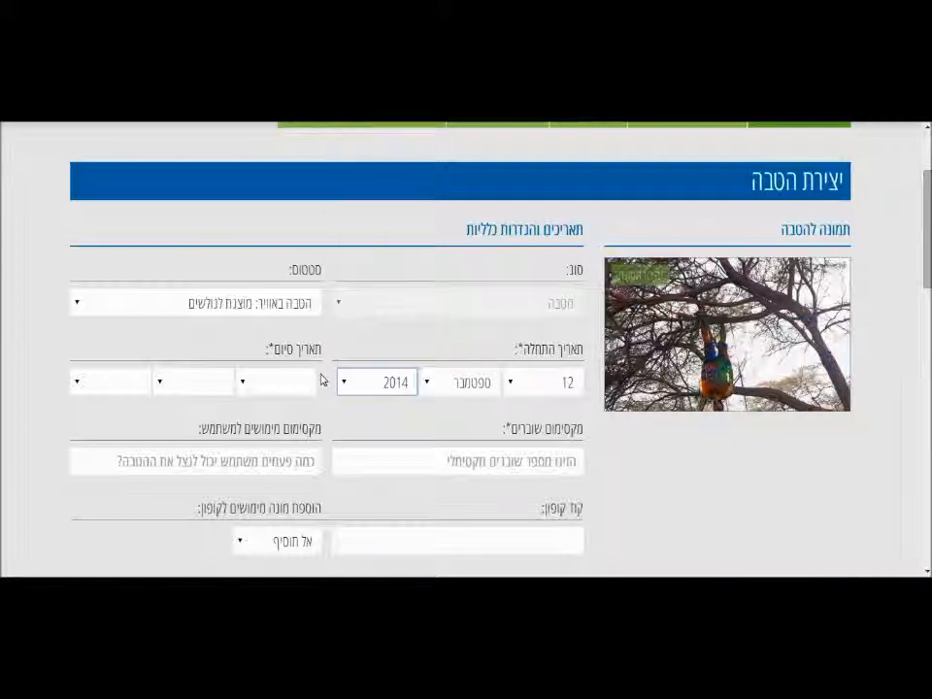
Set the benefit's end date to 12 November 2016.
left_click(248, 386)
left_click(266, 319)
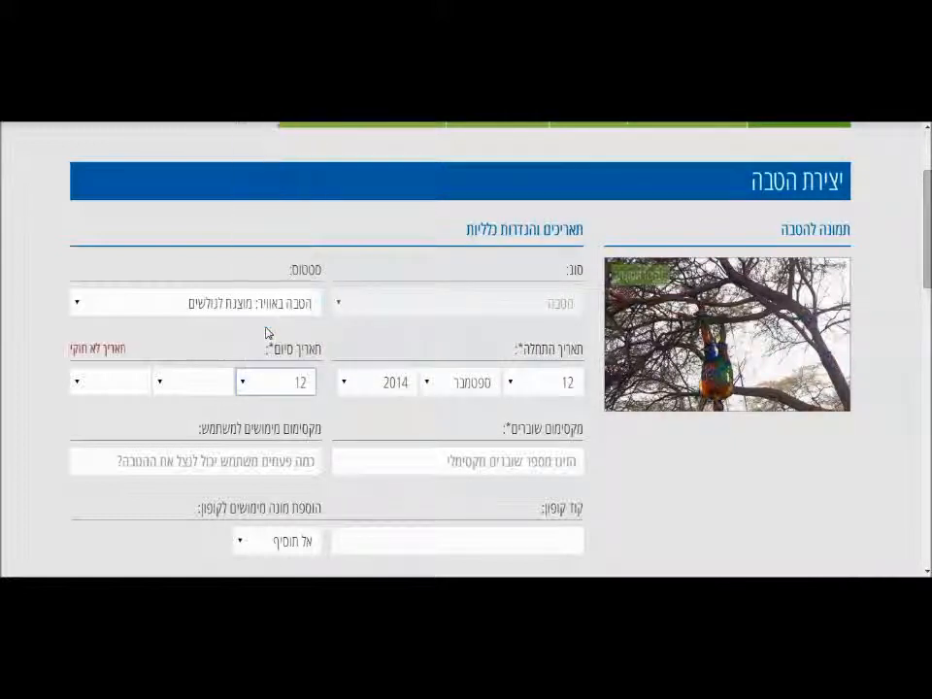
left_click(160, 388)
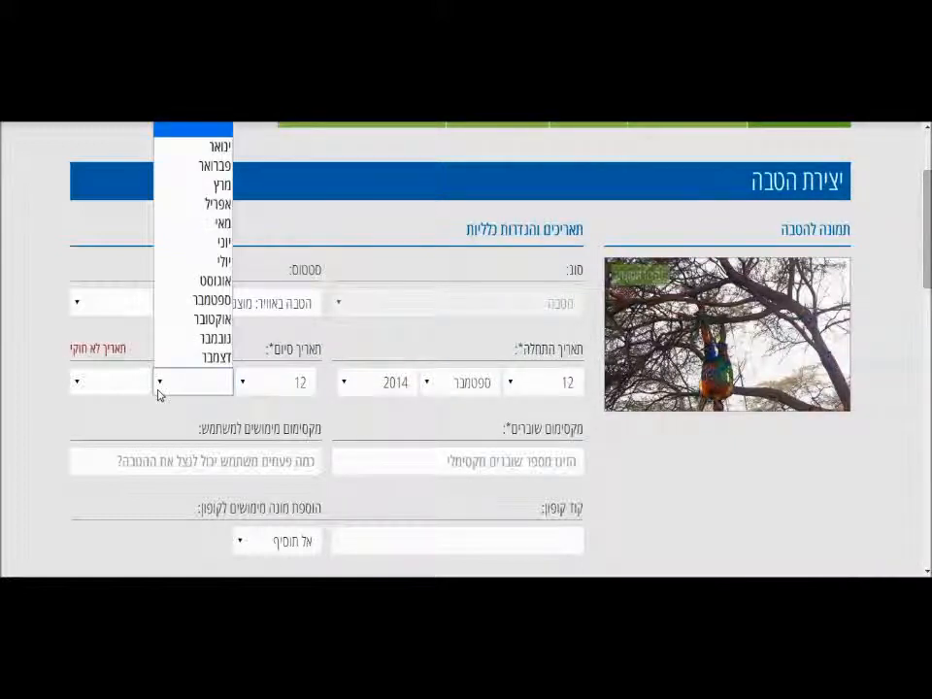
left_click(181, 339)
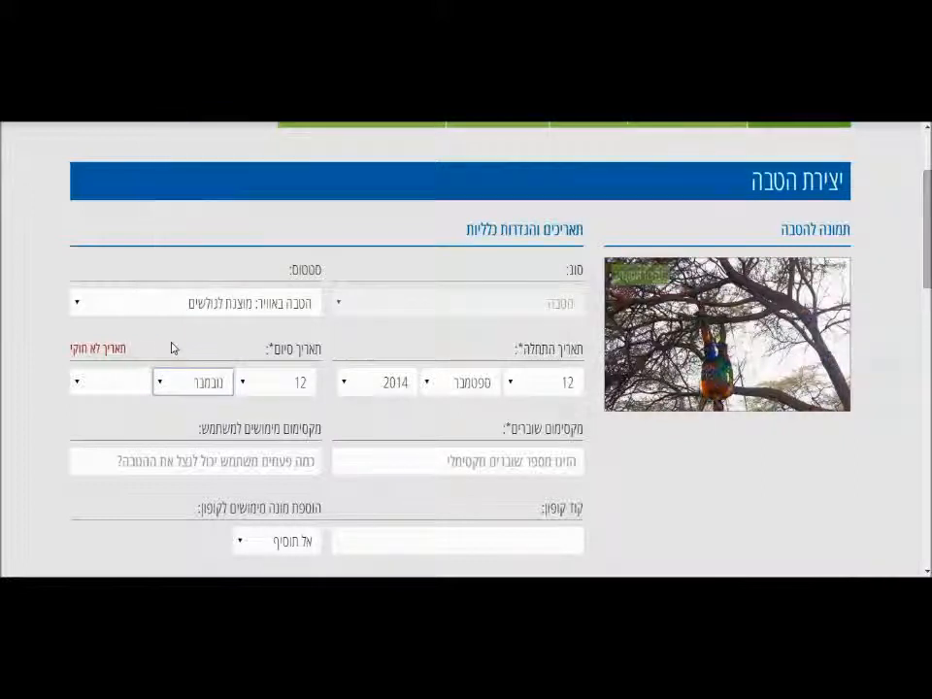
left_click(111, 386)
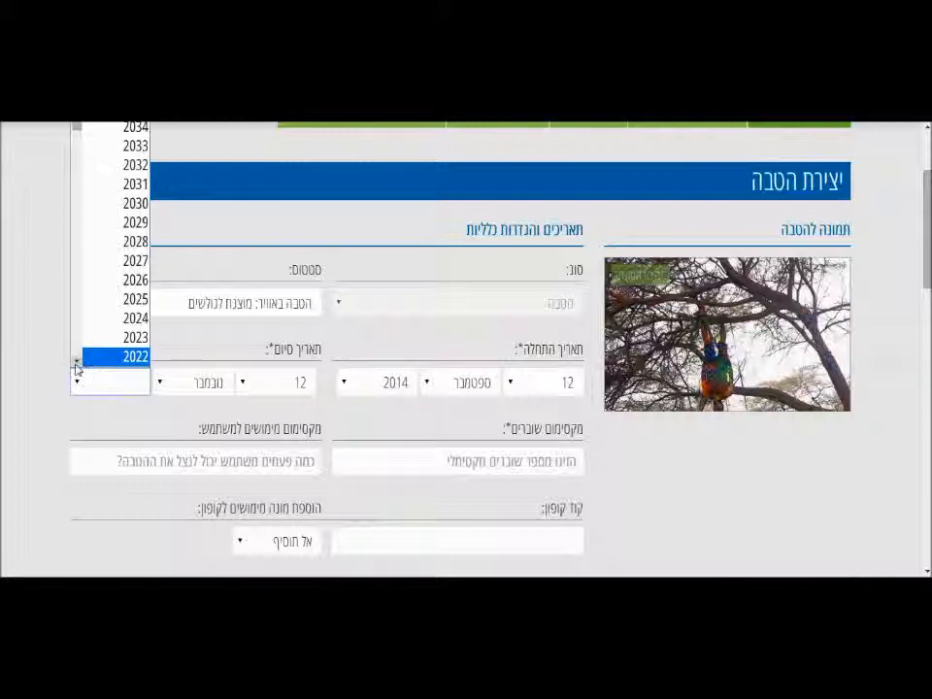
left_click(75, 362)
left_click(75, 363)
left_click(75, 363)
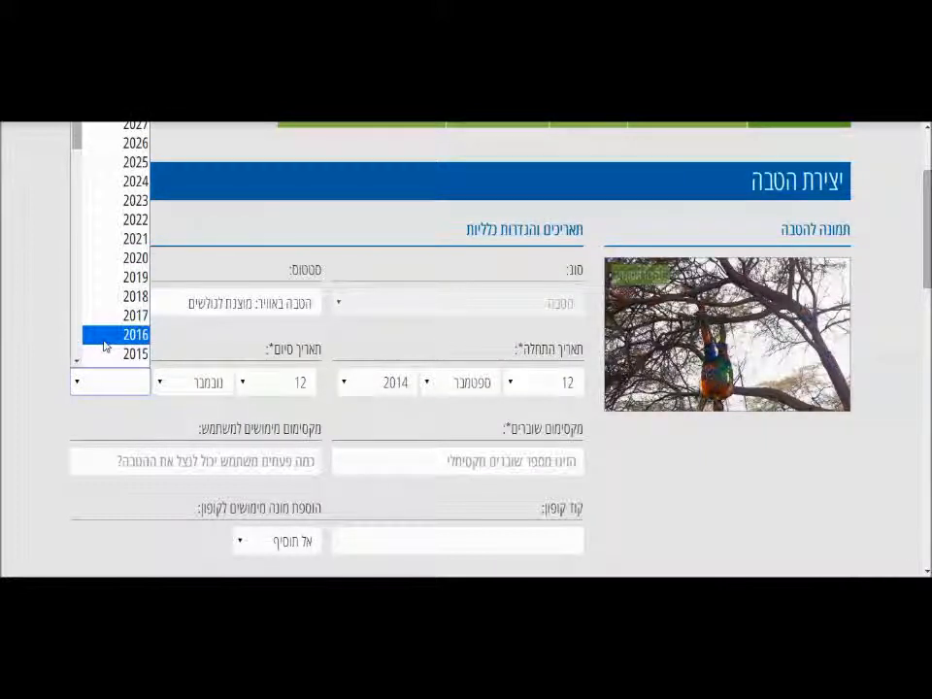
left_click(104, 339)
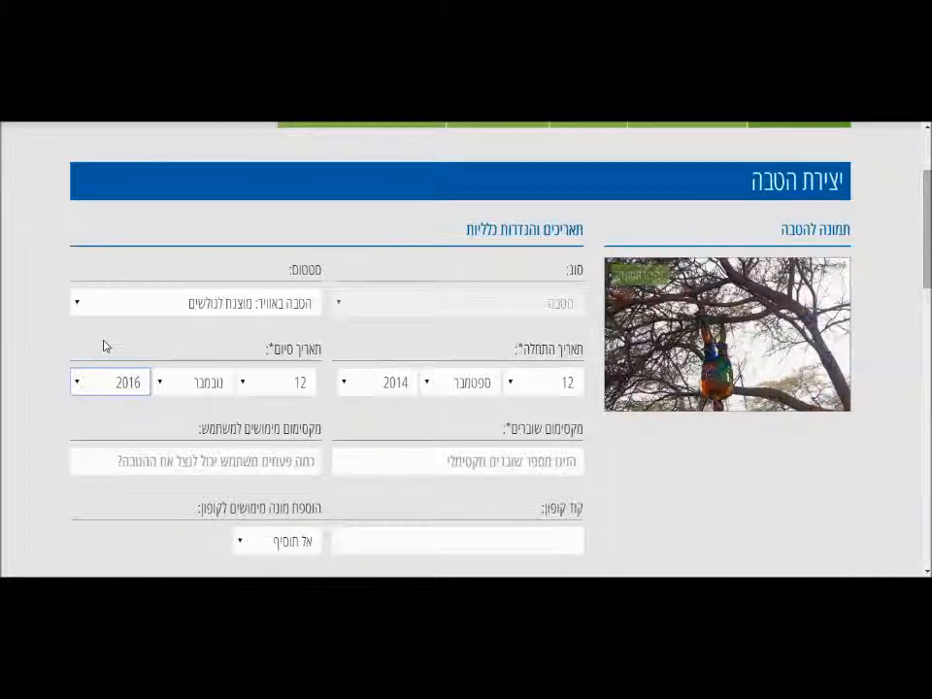
left_click(514, 463)
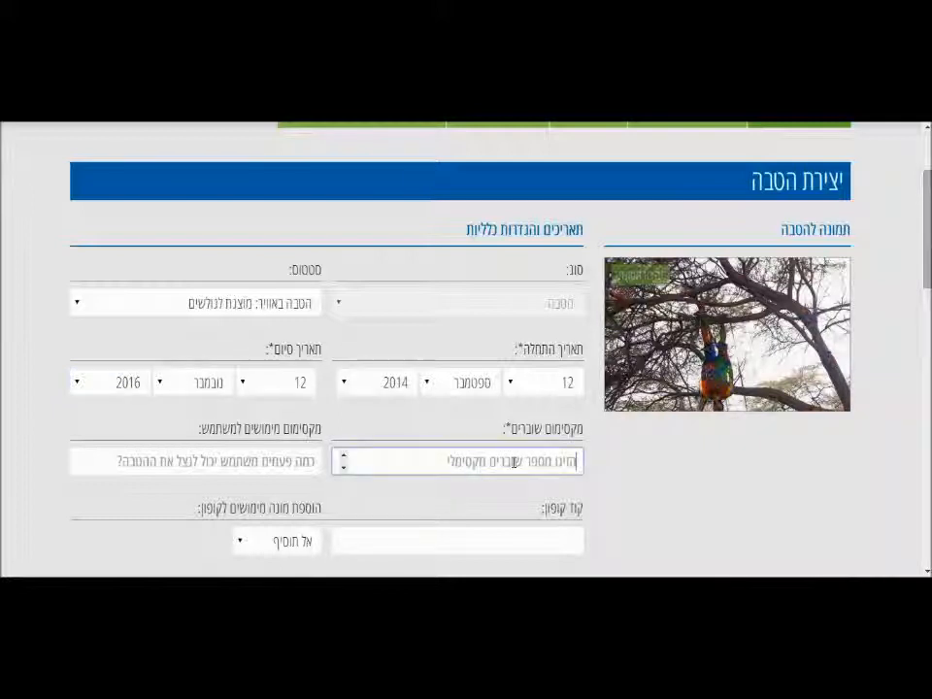
Enter 100 as the maximum coupons and 1 as the maximum uses per user.
type("100")
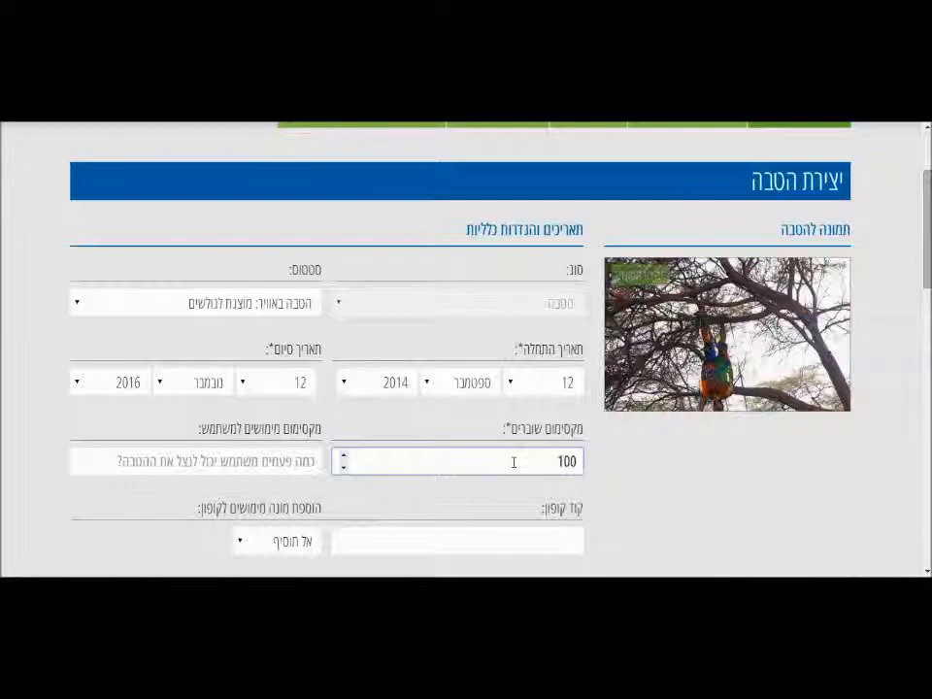
left_click(282, 453)
type("1")
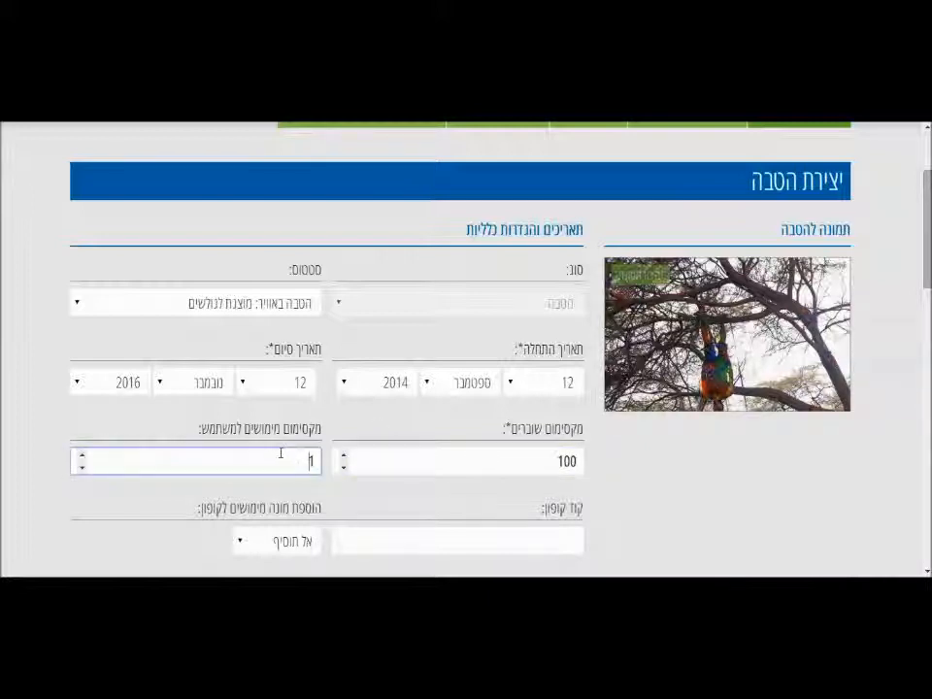
key("Tab")
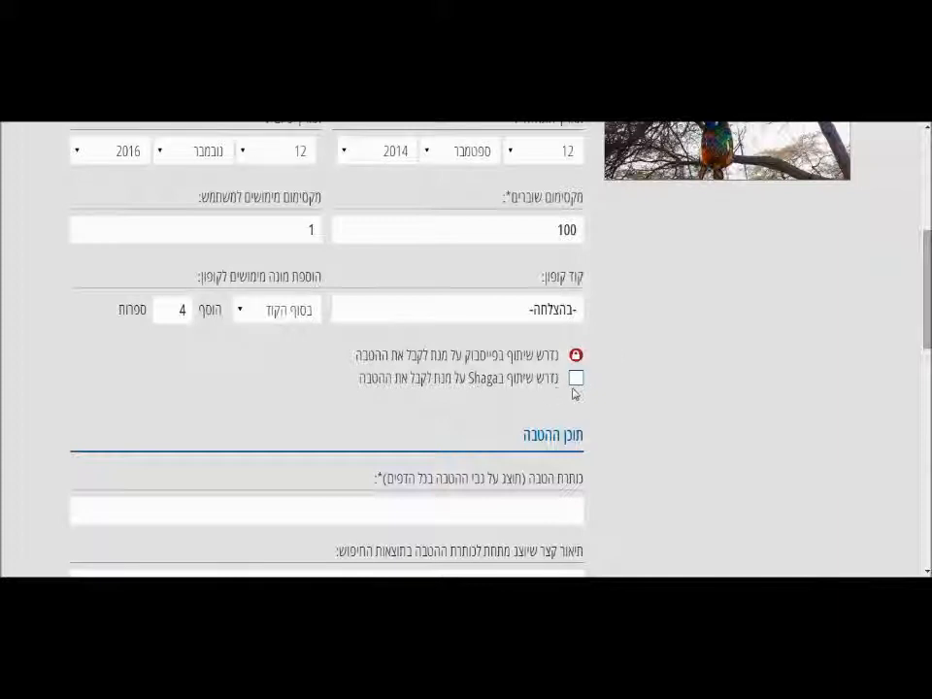
Require sharing on Shaga to receive the benefit.
left_click(576, 381)
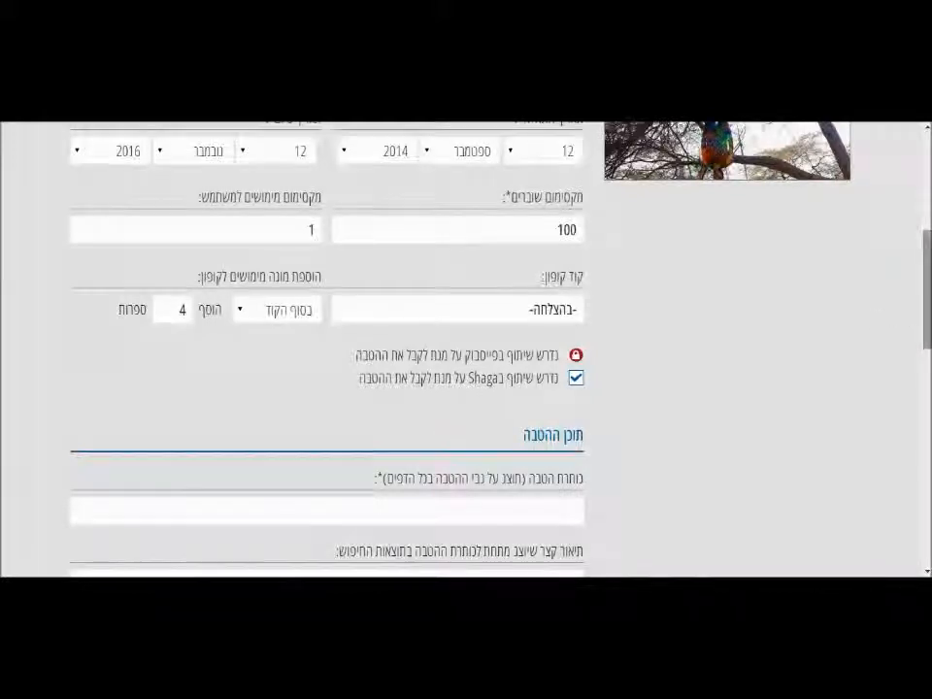
scroll(465, 350, "down", 3)
scroll(466, 350, "down", 2)
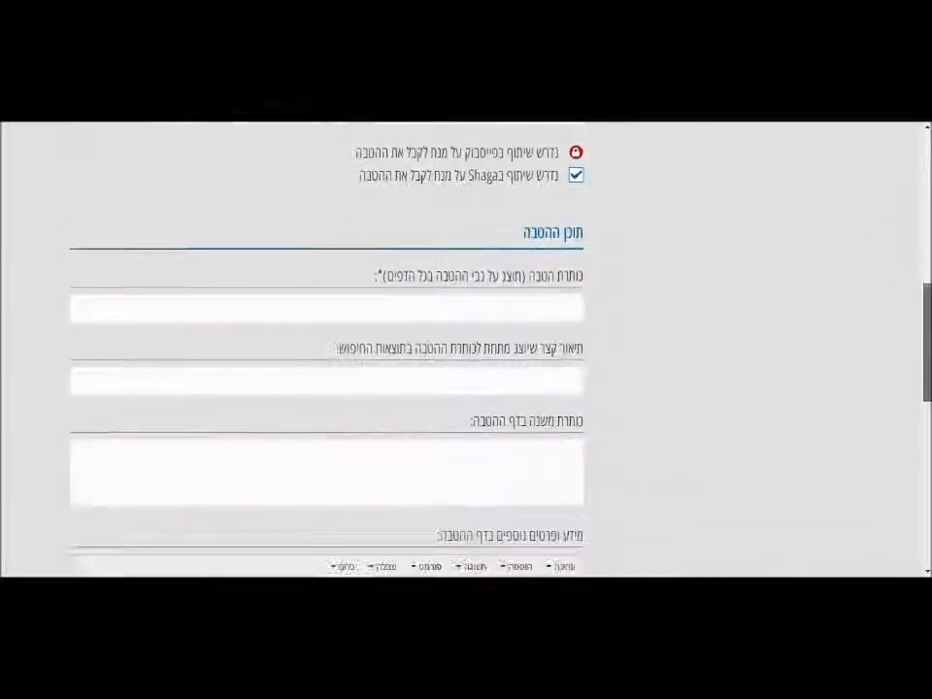
Enter title 'בהצלחה' and search description 'הדגמה על פתיחת חשבון ועריכת שובר'.
left_click(551, 309)
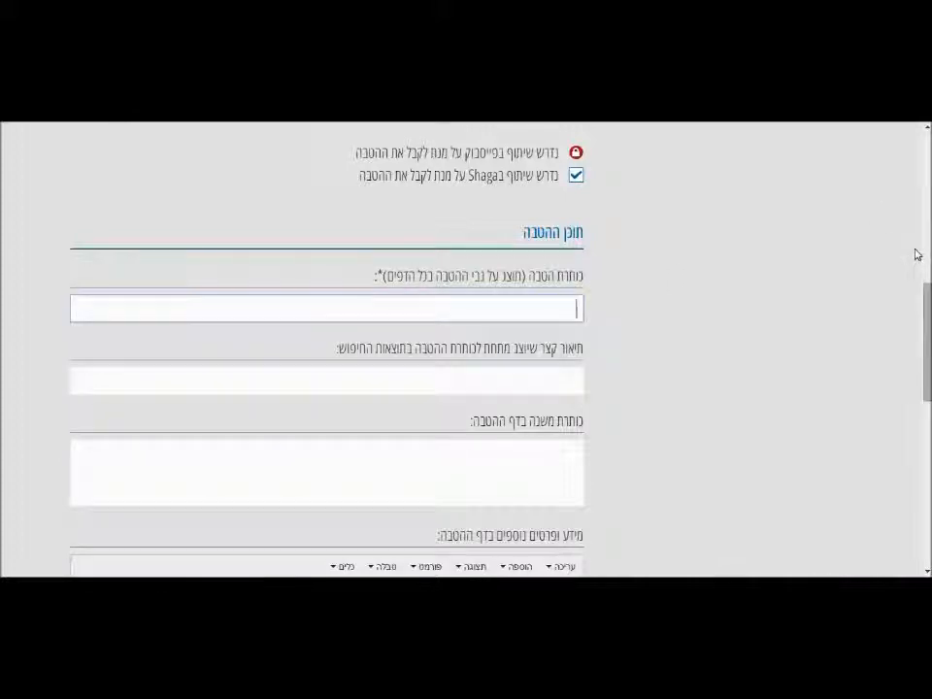
type("בהצלחה")
left_click(526, 387)
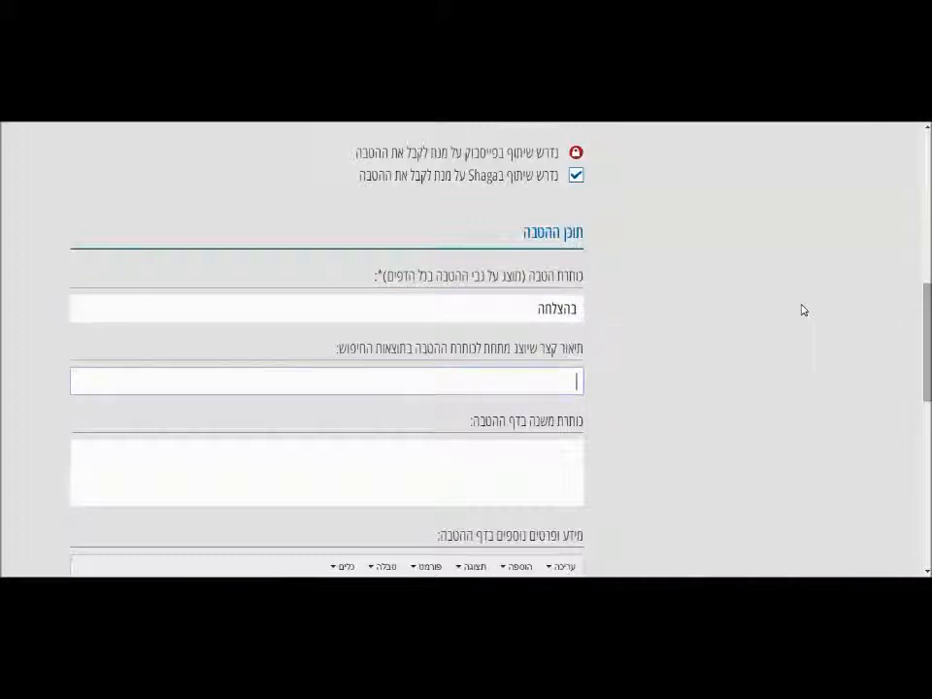
type("דגמה על פתיחת חשבון ועריכת שובך")
left_click_drag(923, 369, 927, 414)
Enter the subtitle 'זאת כותרת משנה מרשימה ומדהימה.'.
left_click(522, 291)
type("זאת כותרת משנה מרשימה ומדהימה.")
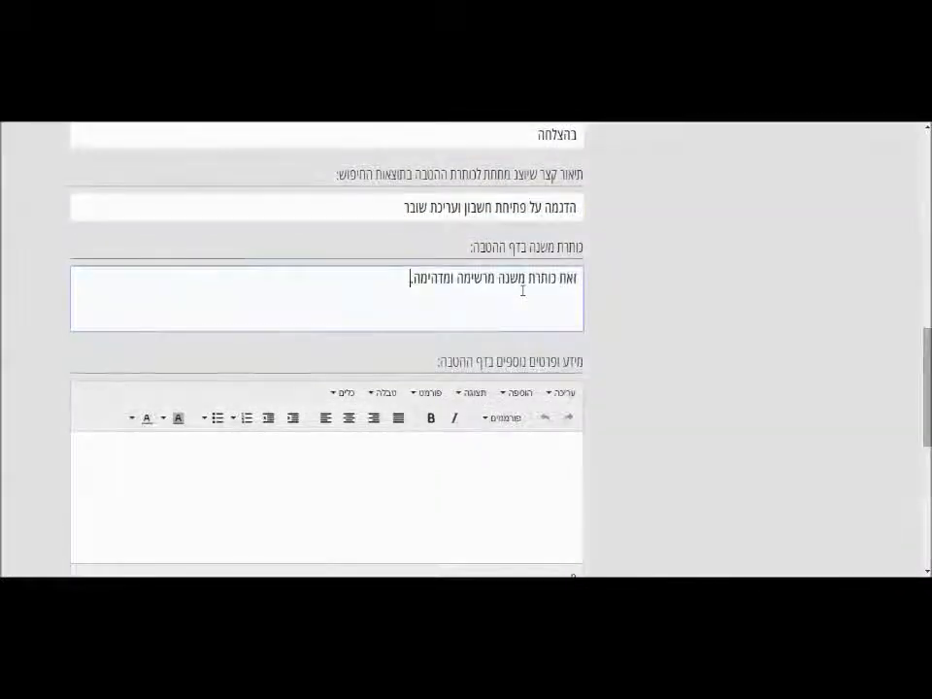
left_click(543, 503)
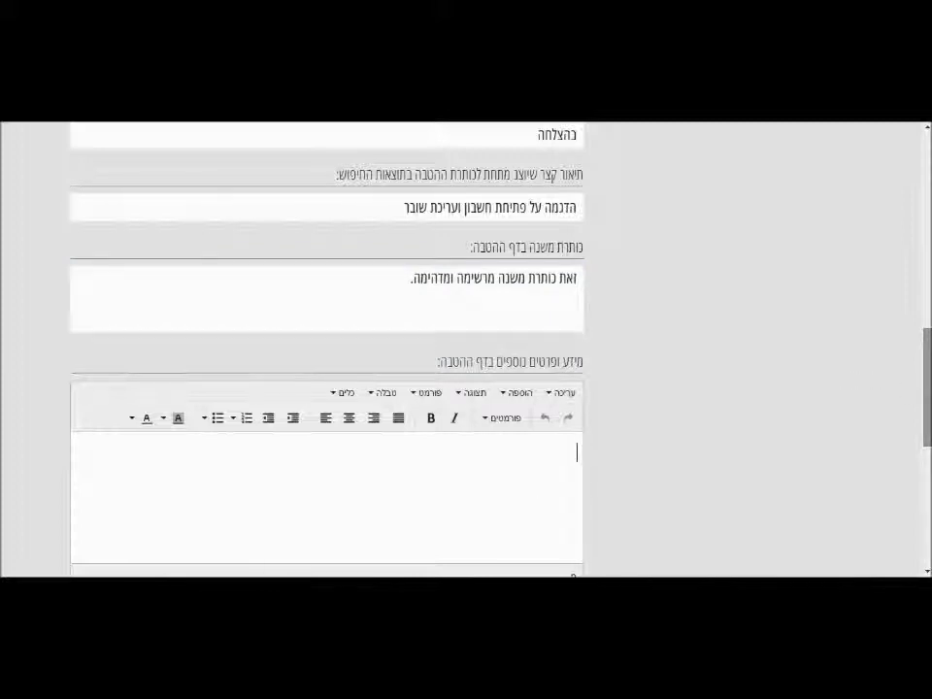
scroll(326, 349, "down", 3)
scroll(326, 349, "up", 1)
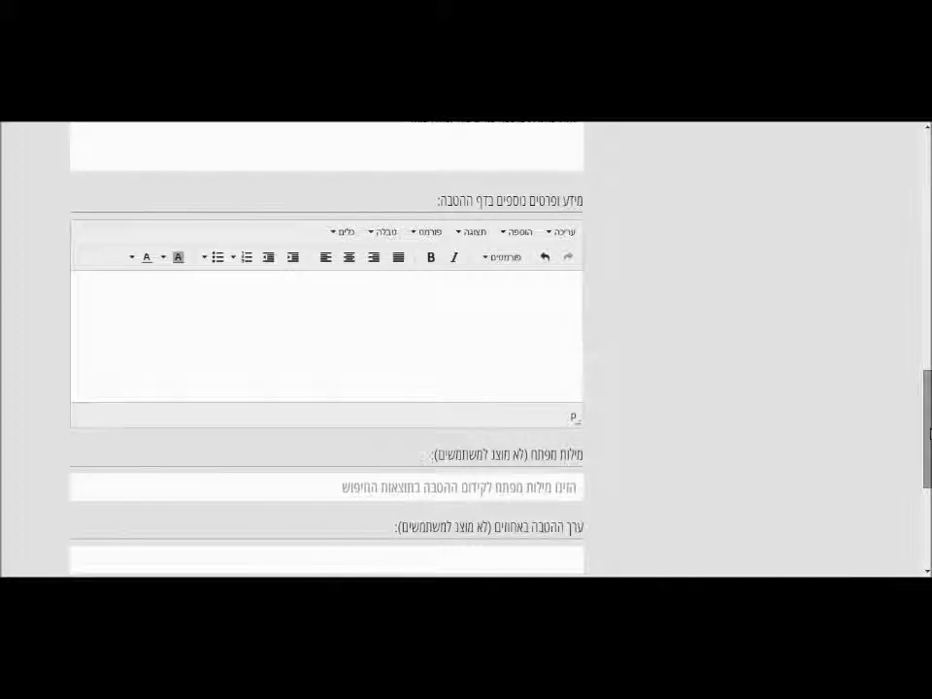
Type 'הדגמה' in the benefit details and format it as Heading 3.
type("הזמנה")
double_click(546, 322)
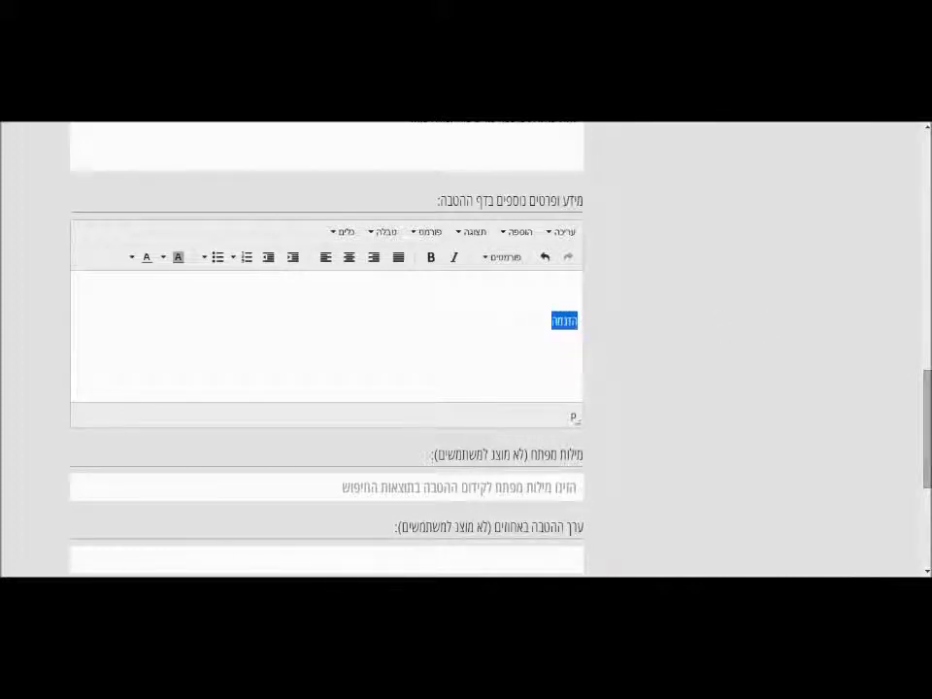
left_click(484, 258)
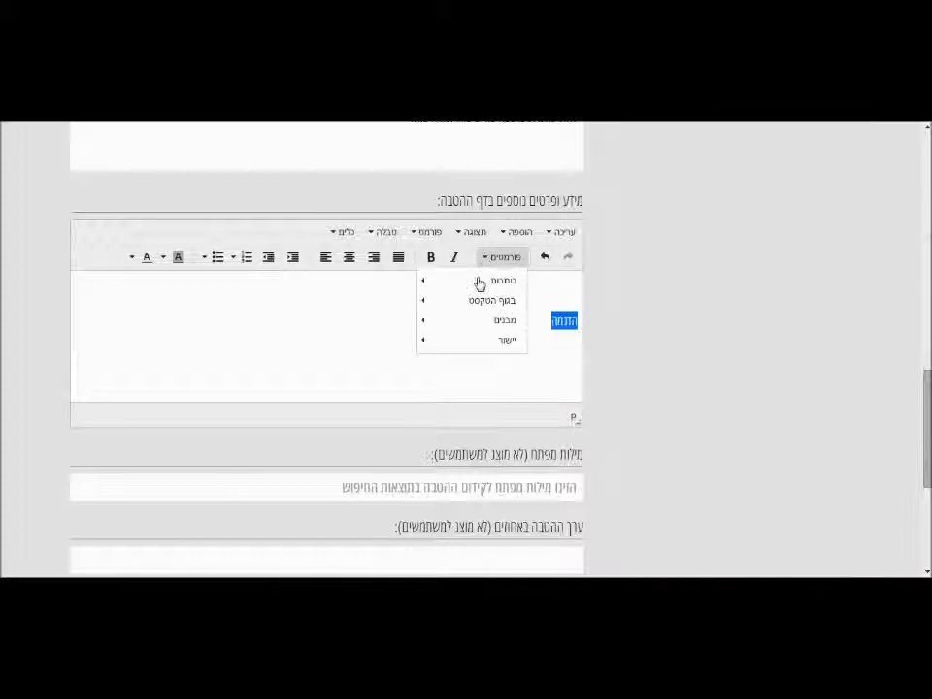
mouse_move(460, 284)
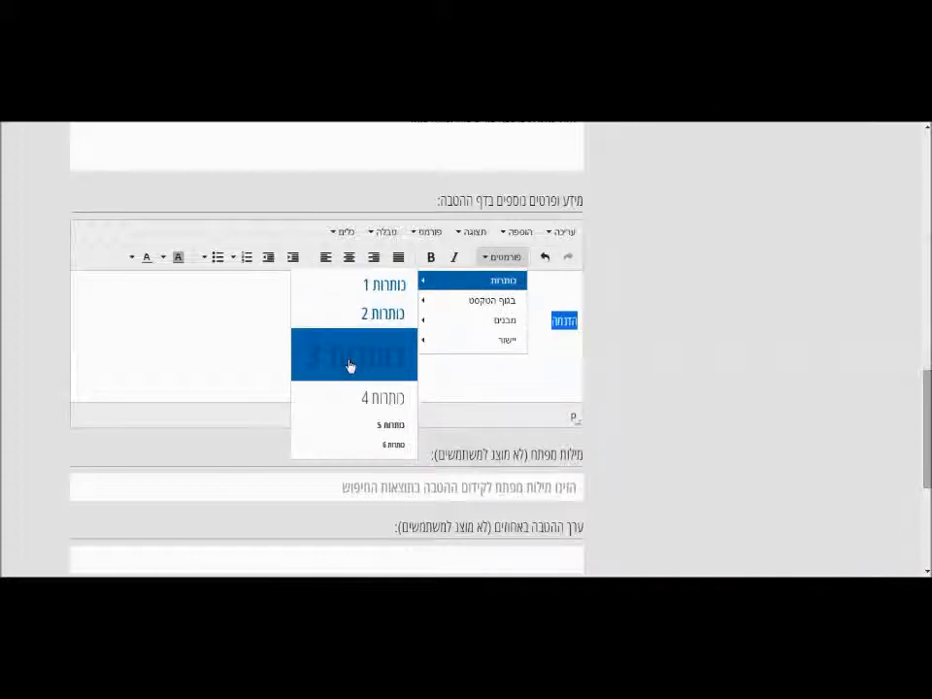
left_click(350, 366)
key("Return")
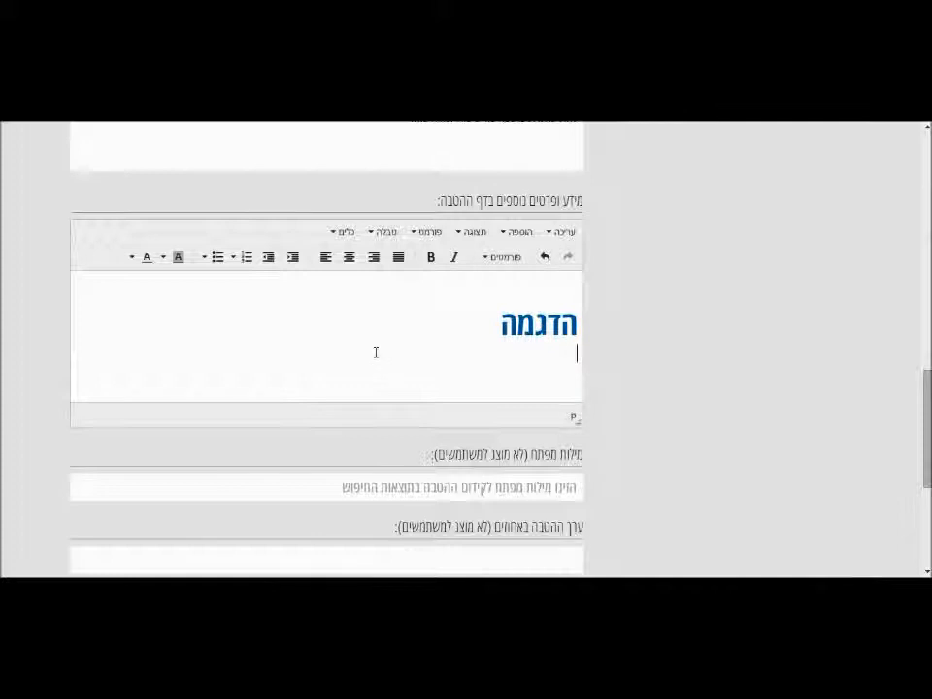
key("Return")
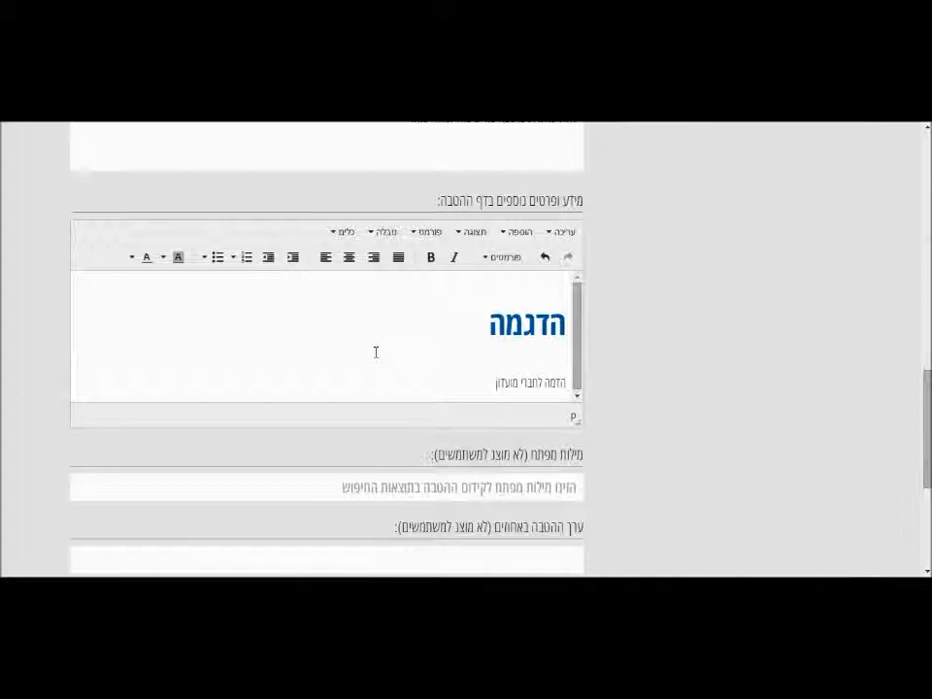
Add the line 'לחברי מועדון Shaga העסקיים על אופן פתיחת ההטבה' as bold Heading 4.
type("Shaga העסקיים על אופן פתיחת ההטבה")
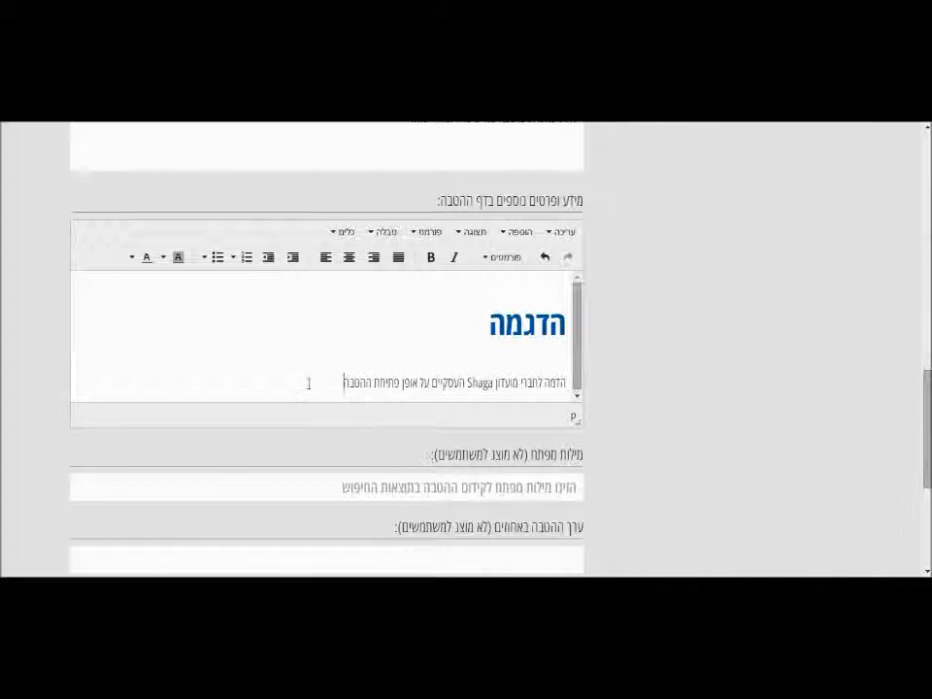
left_click_drag(318, 388, 563, 385)
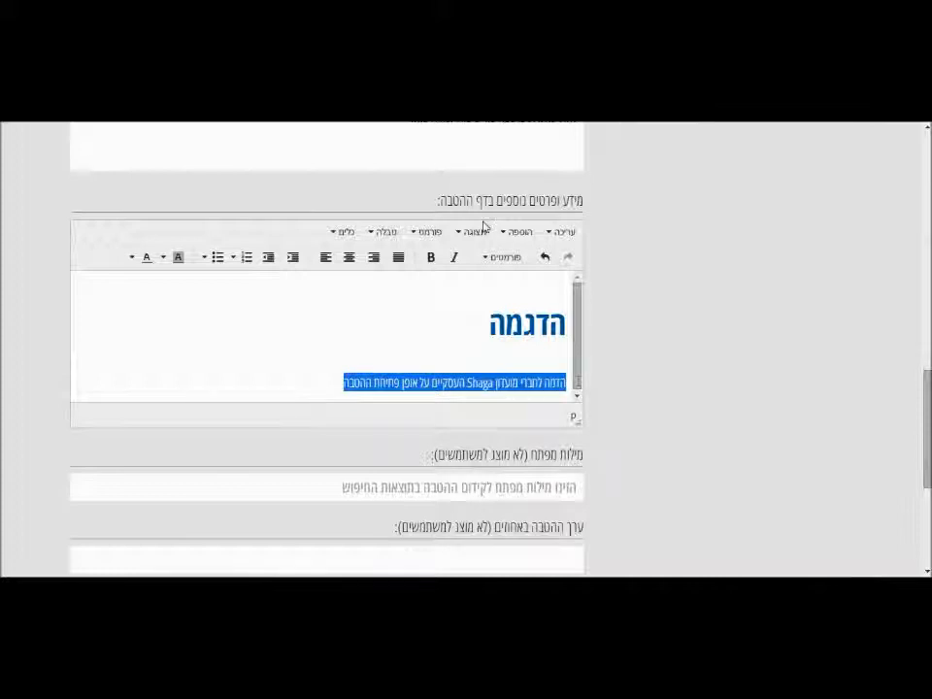
left_click(498, 260)
mouse_move(482, 279)
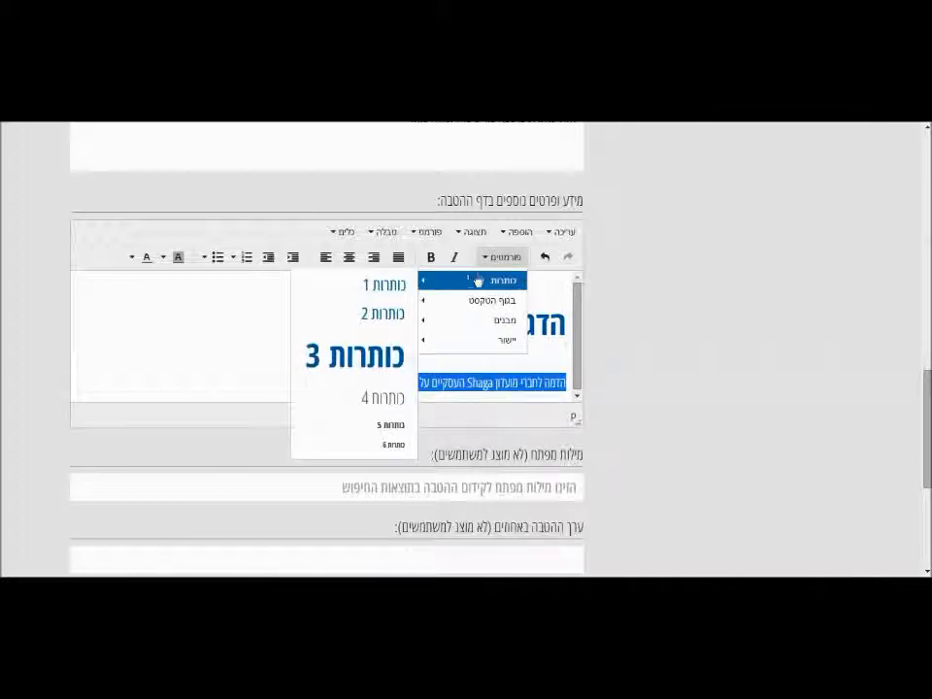
left_click(346, 397)
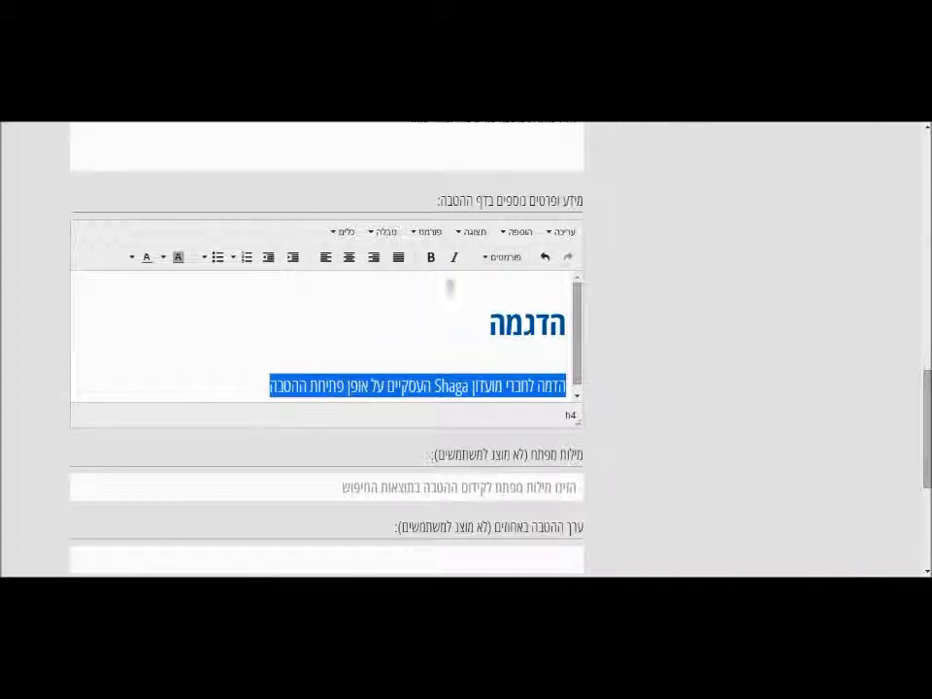
left_click(430, 260)
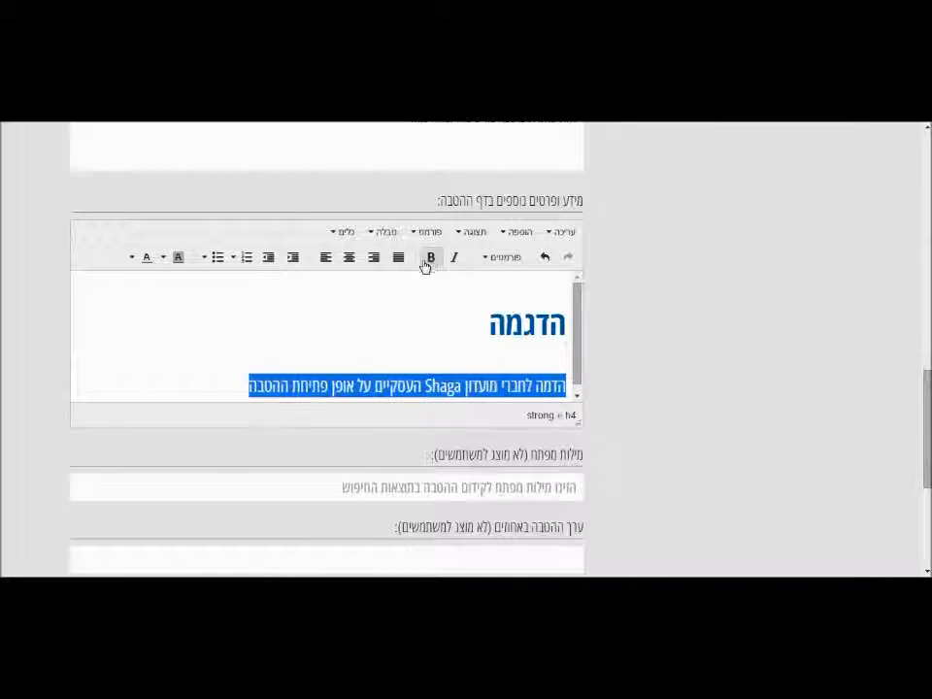
left_click(207, 384)
key("Return")
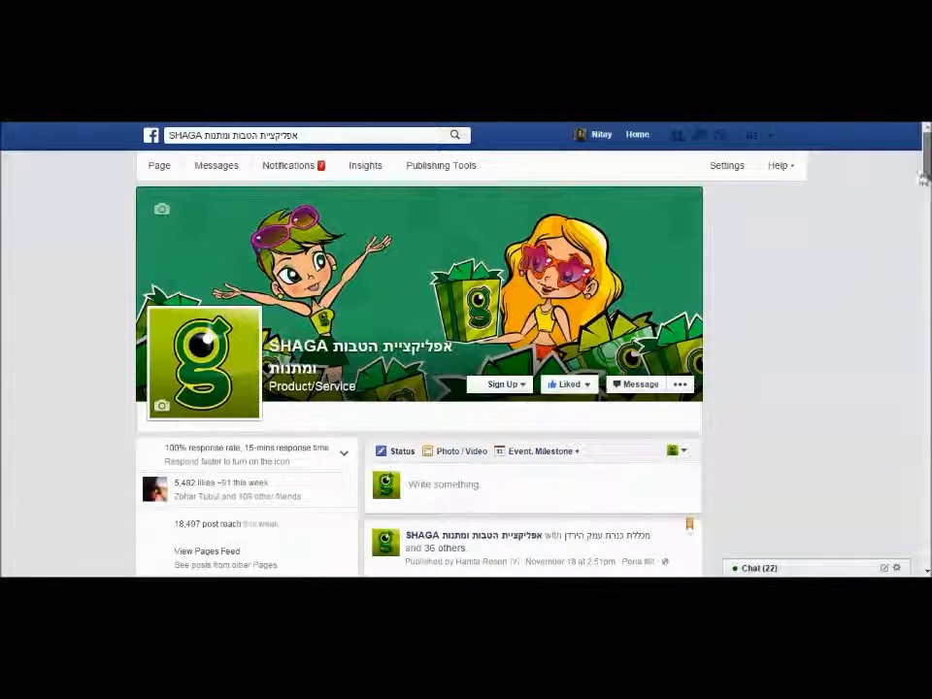
Open SHAGA's Amsterdam canal post photo and copy its image address.
left_click_drag(926, 176, 927, 220)
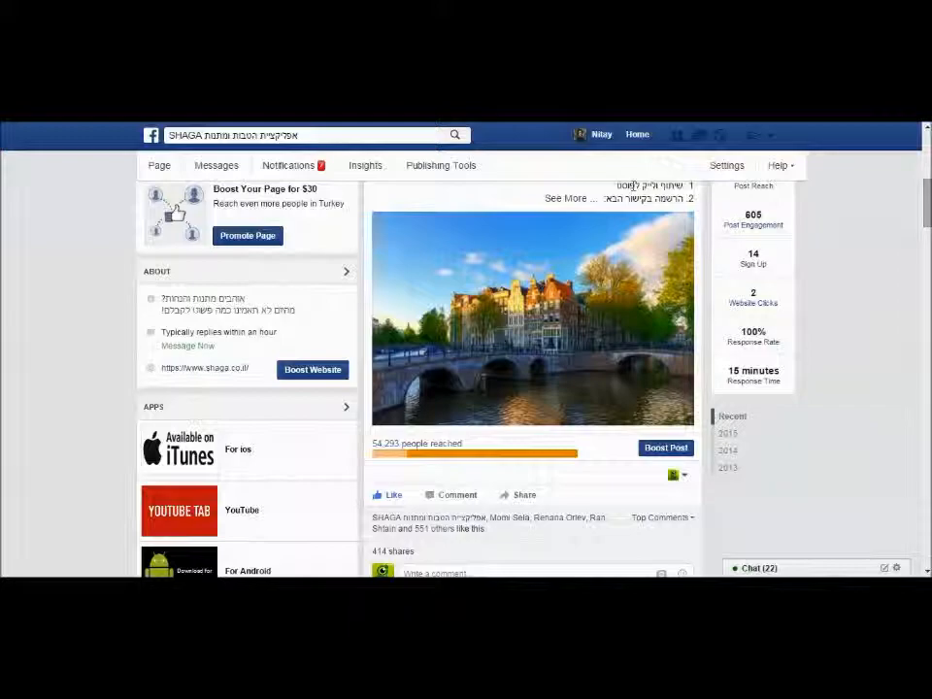
left_click(569, 289)
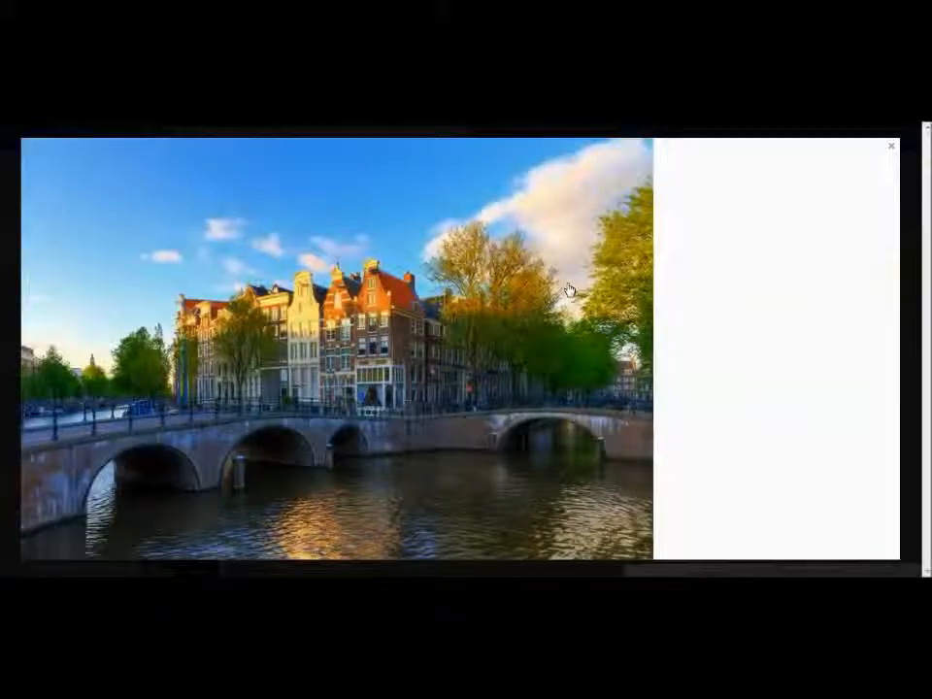
right_click(348, 280)
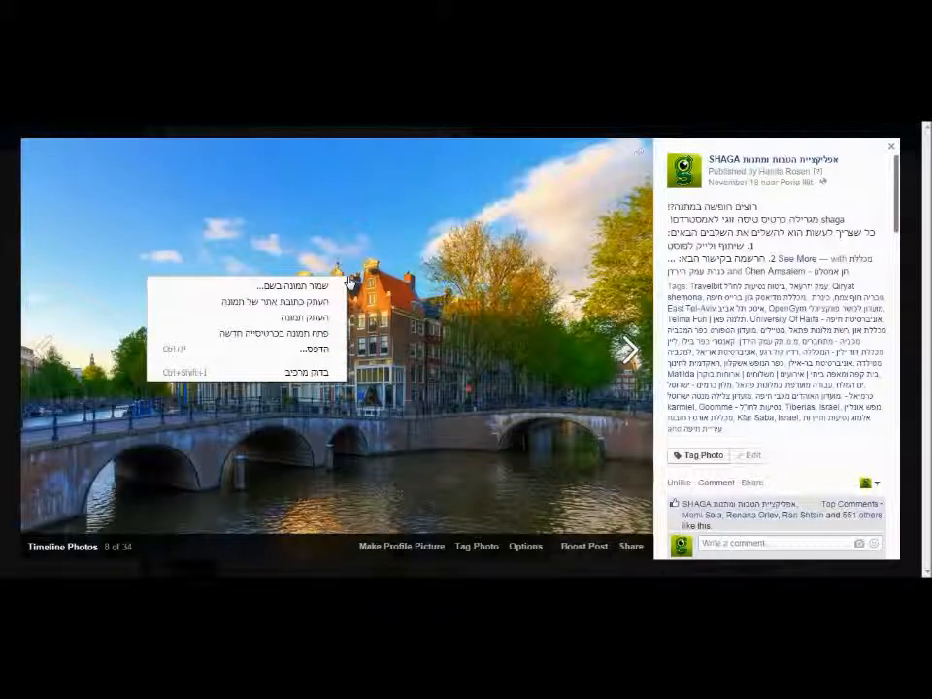
left_click(297, 303)
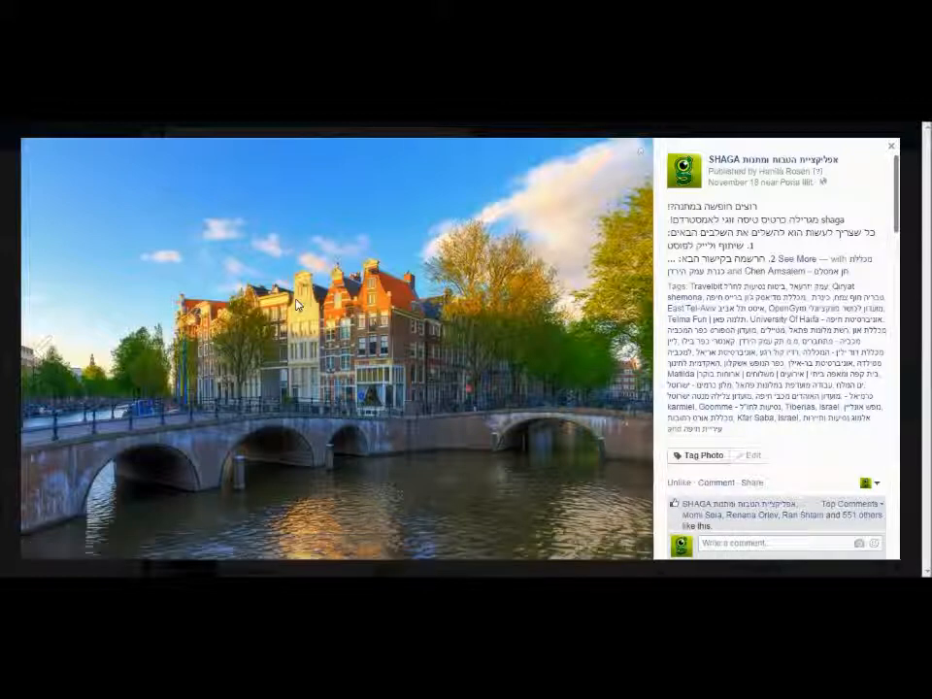
right_click(297, 303)
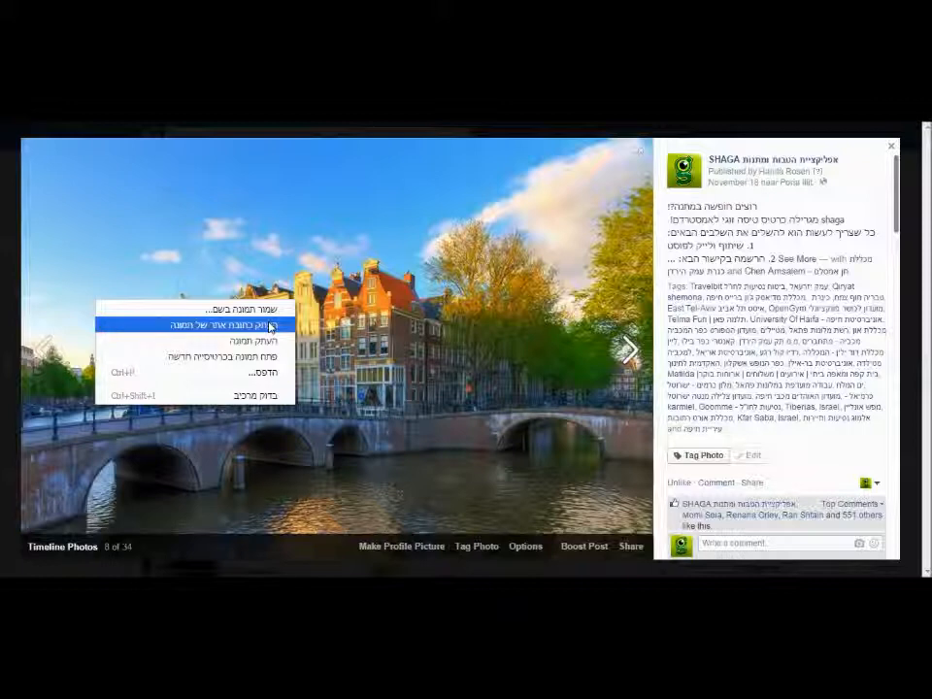
left_click(271, 325)
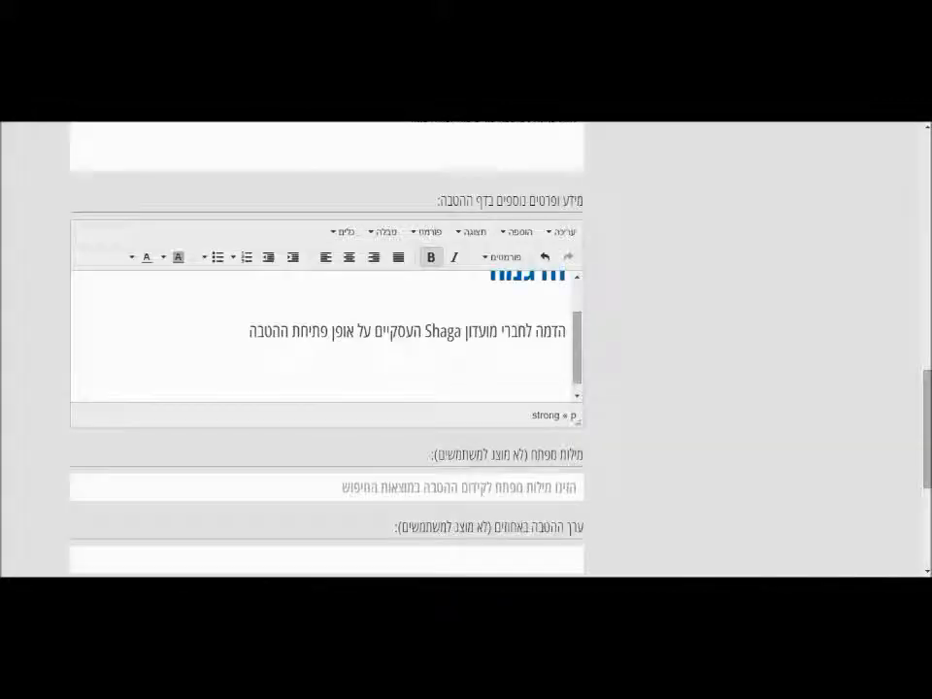
Insert the copied canal photo into the benefit details at 760 × 507.
left_click(503, 234)
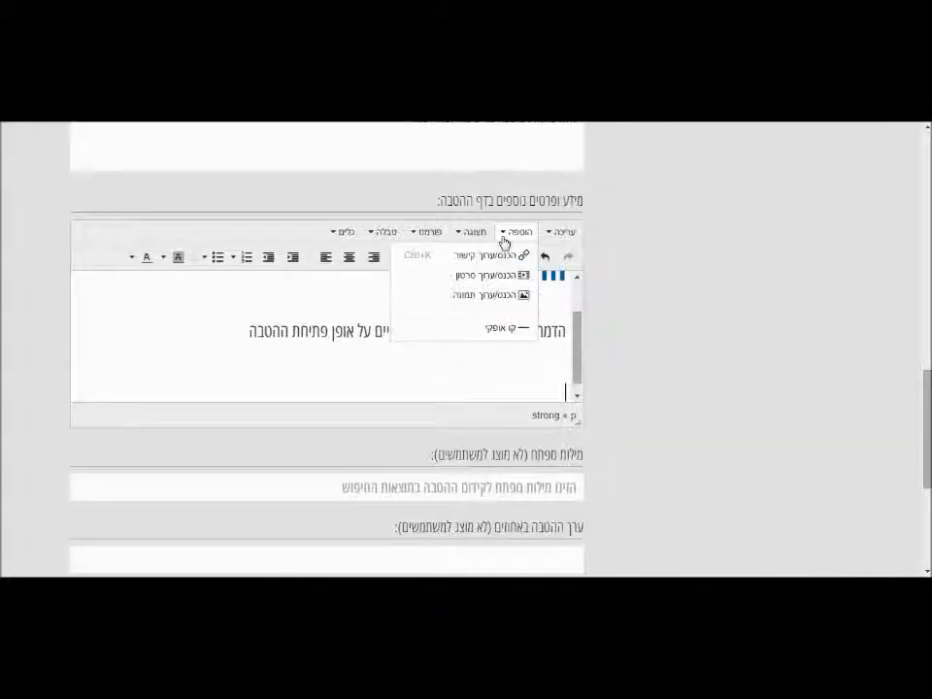
left_click(492, 297)
right_click(485, 319)
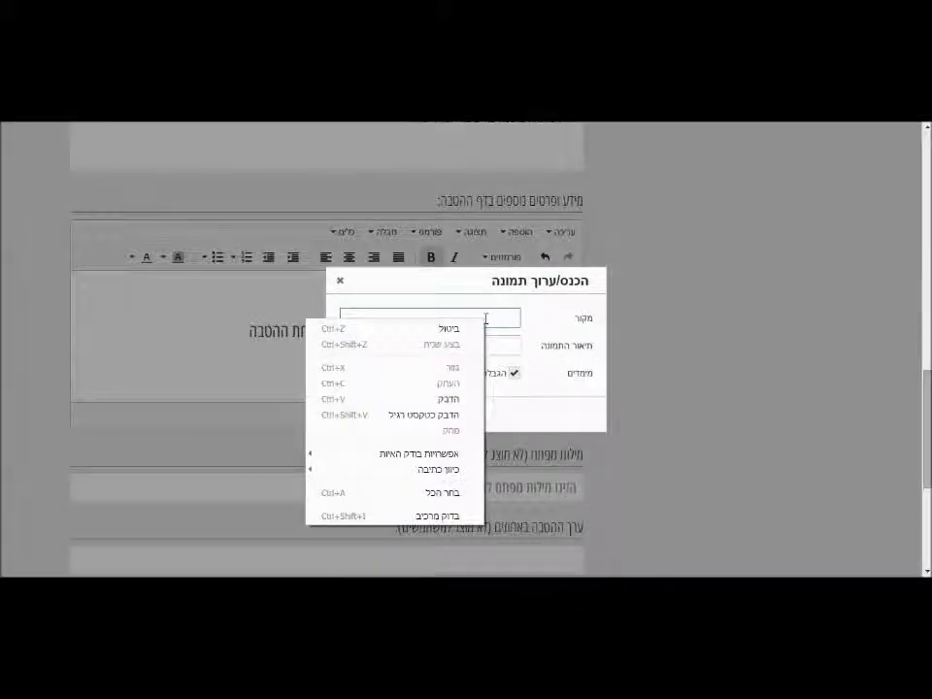
left_click(451, 398)
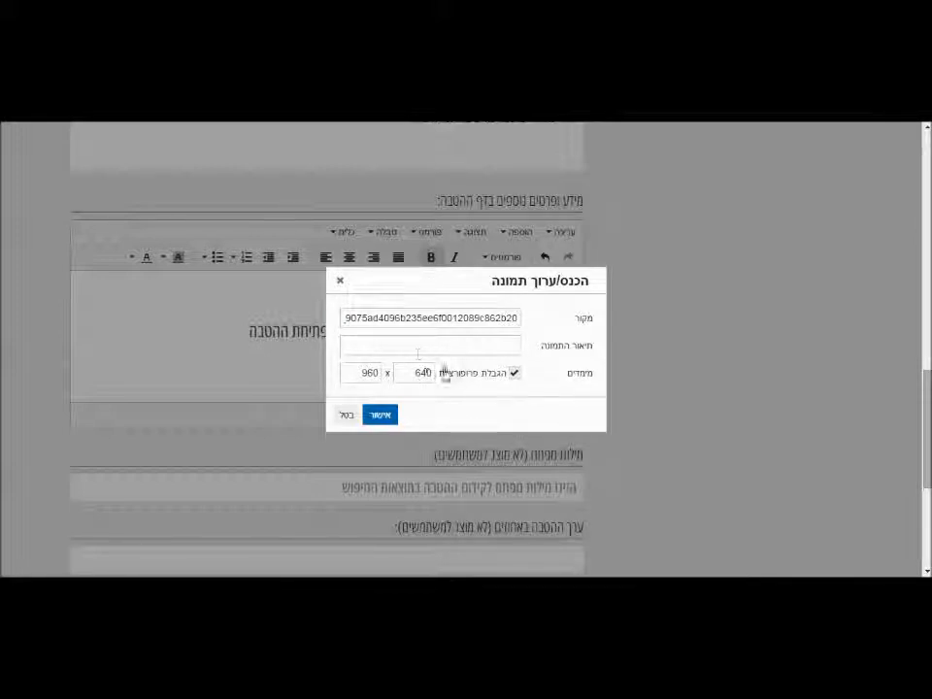
left_click(363, 371)
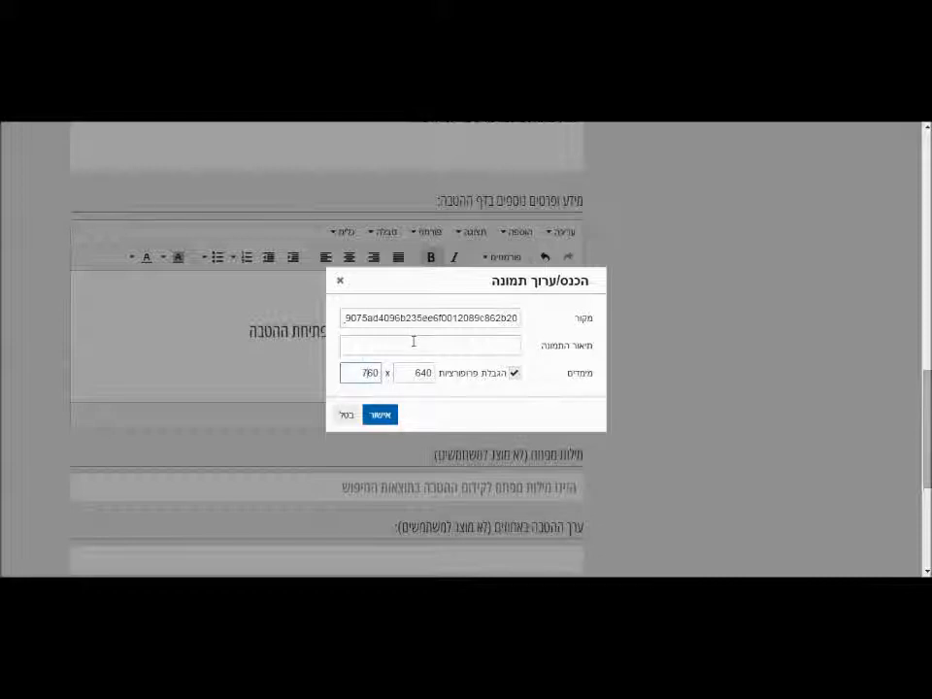
type("7")
left_click(424, 413)
left_click(378, 416)
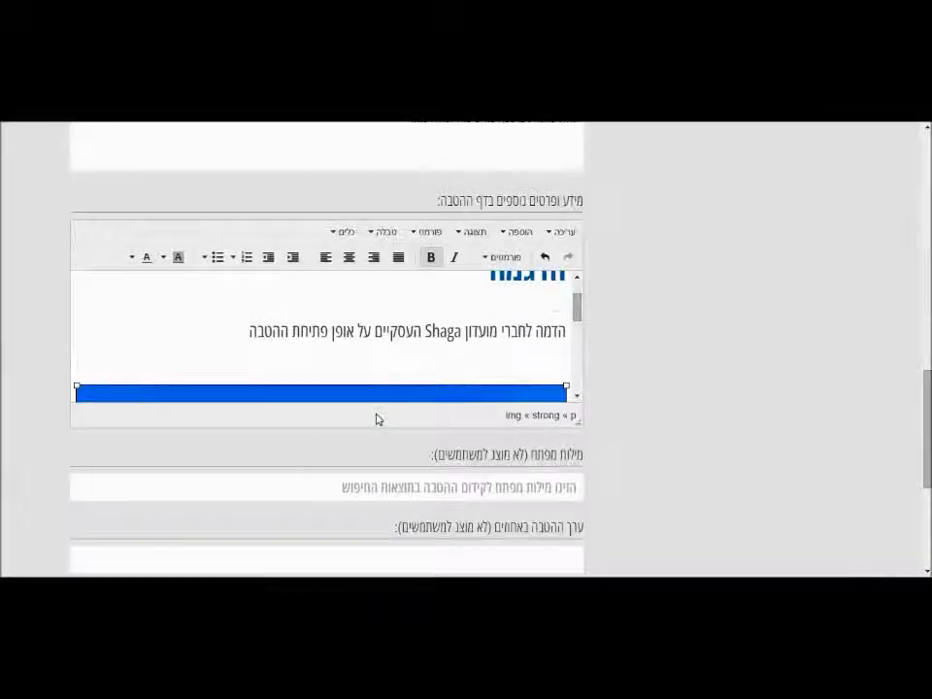
left_click_drag(578, 311, 582, 395)
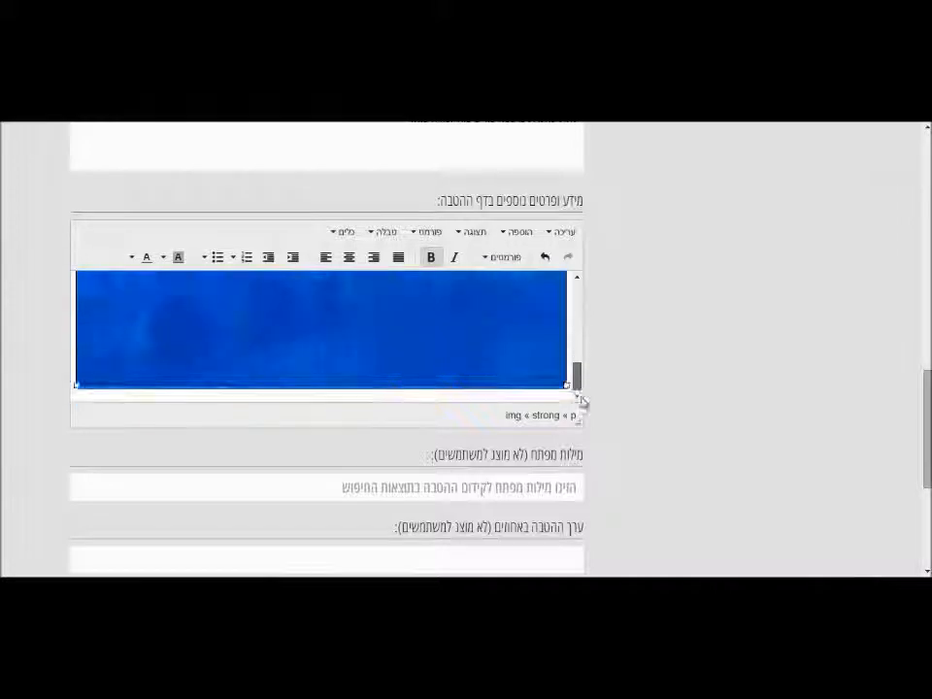
left_click(549, 487)
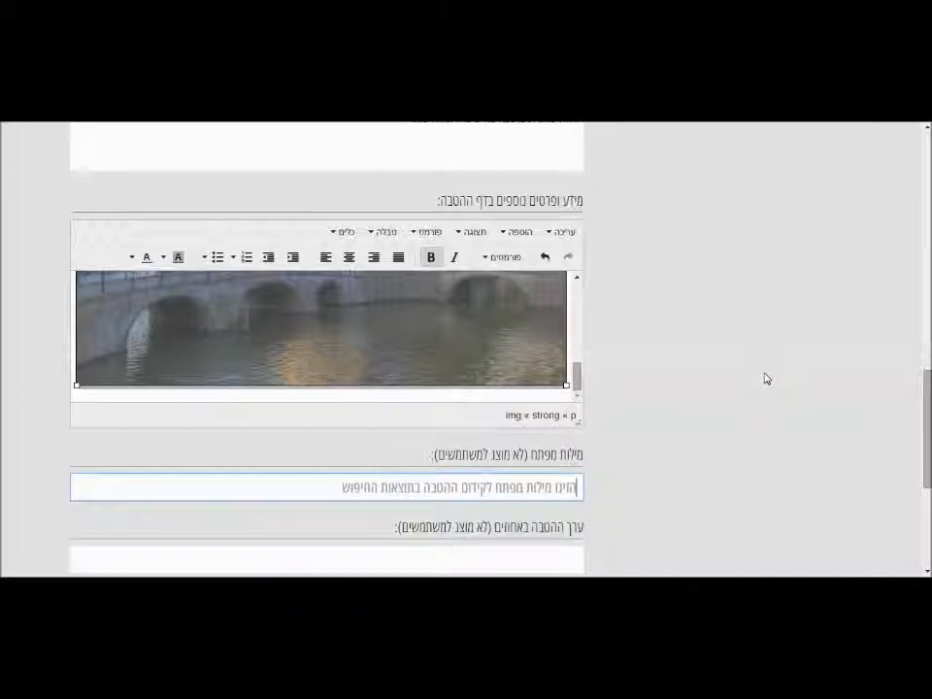
Enter the keywords 'הדגמה,Shaga,בהצלחה'.
type("ו")
key("BackSpace")
type("הז")
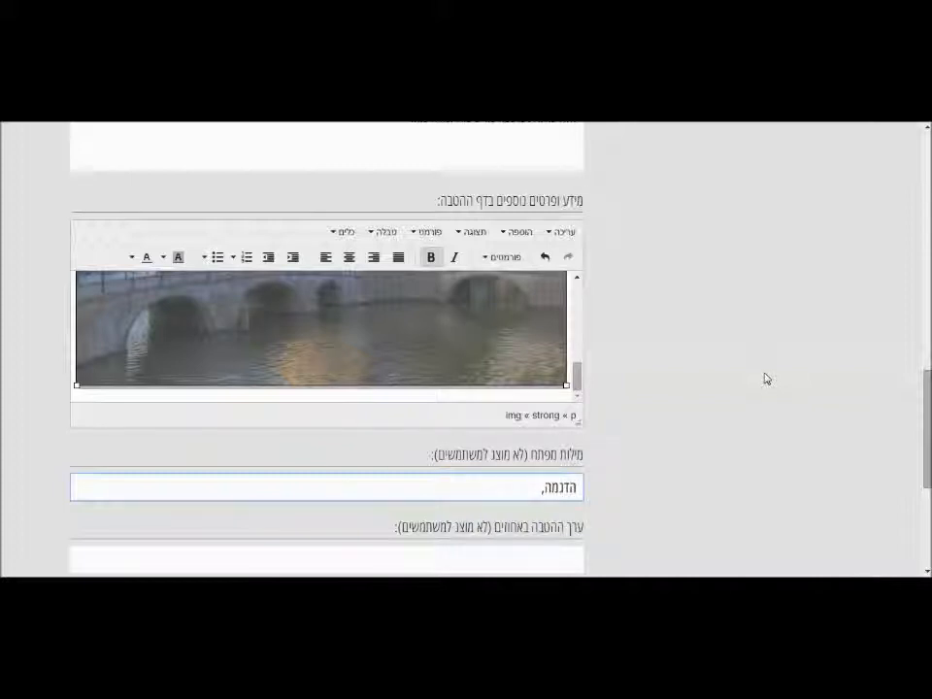
type("גמה,Shaga,בהצק")
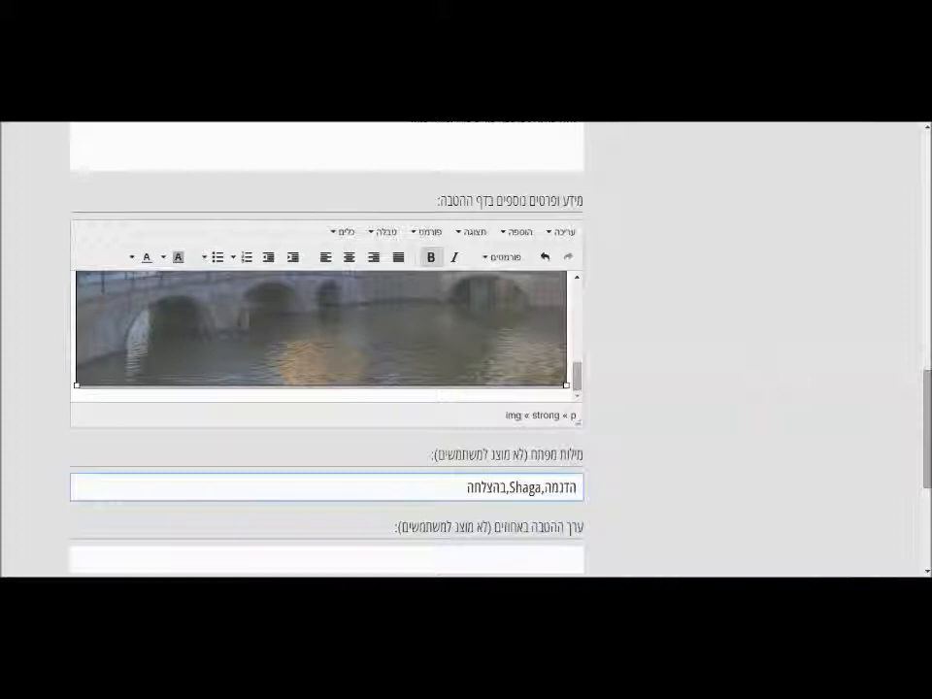
scroll(922, 427, "down", 2)
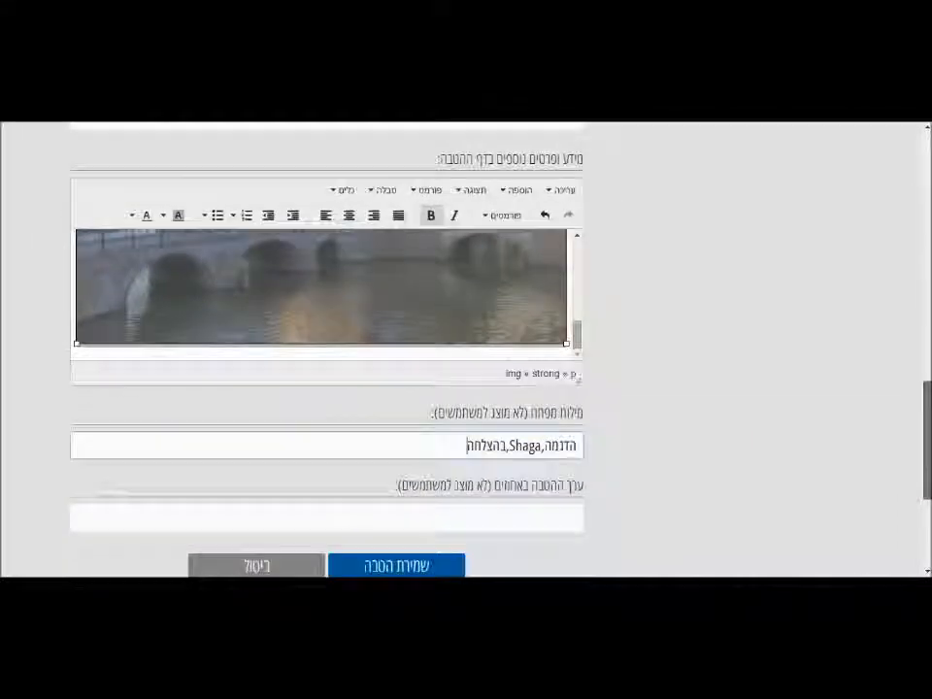
scroll(821, 388, "down", 1)
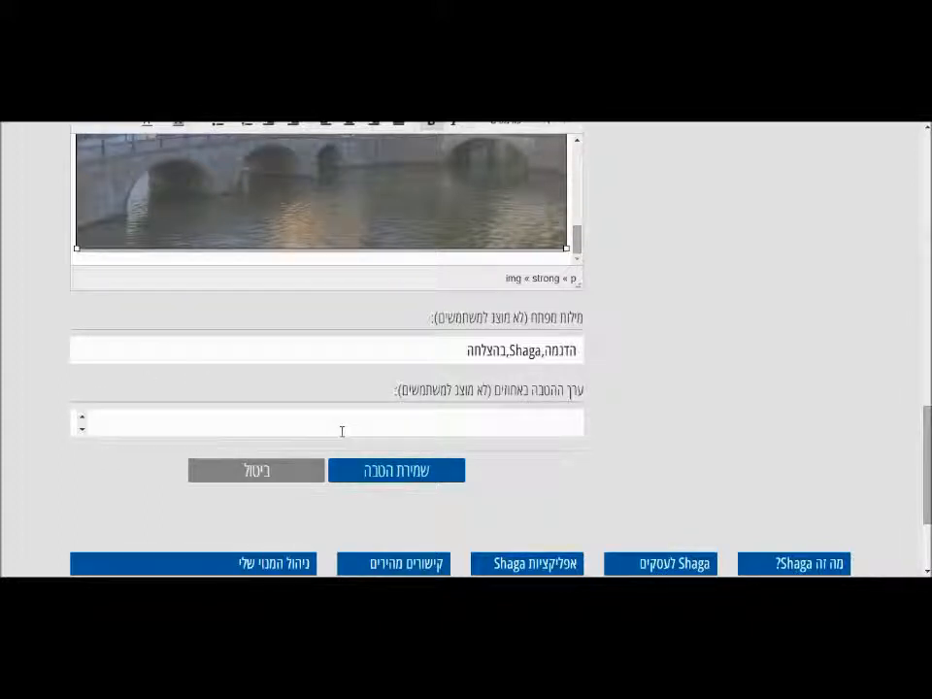
Save the benefit, then scroll through its new page showing details and the canal photo.
left_click(395, 482)
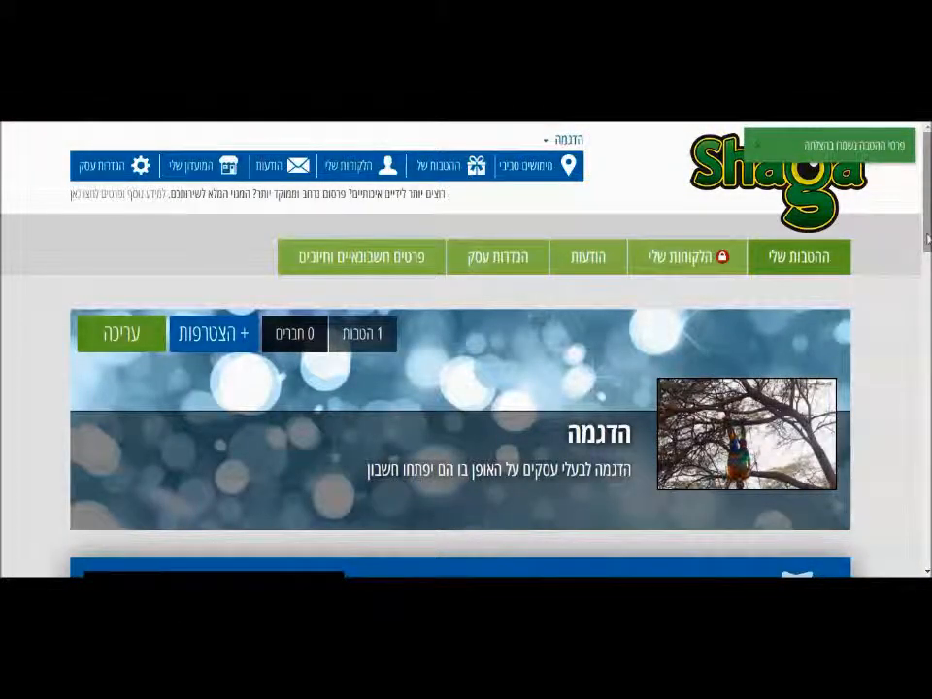
scroll(466, 350, "down", 5)
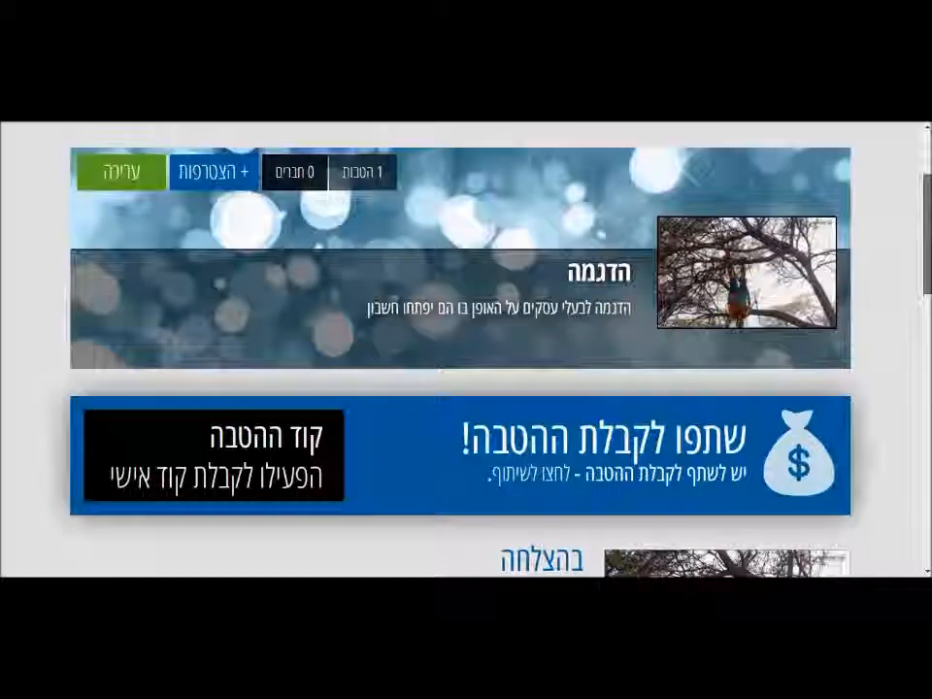
scroll(466, 349, "down", 3)
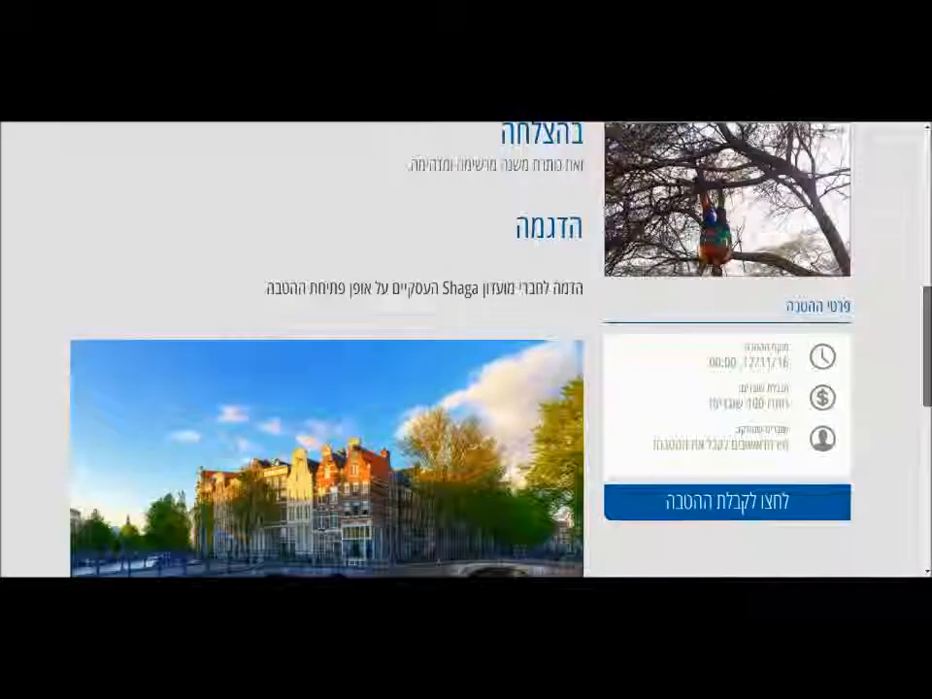
scroll(465, 349, "down", 2)
scroll(466, 350, "down", 5)
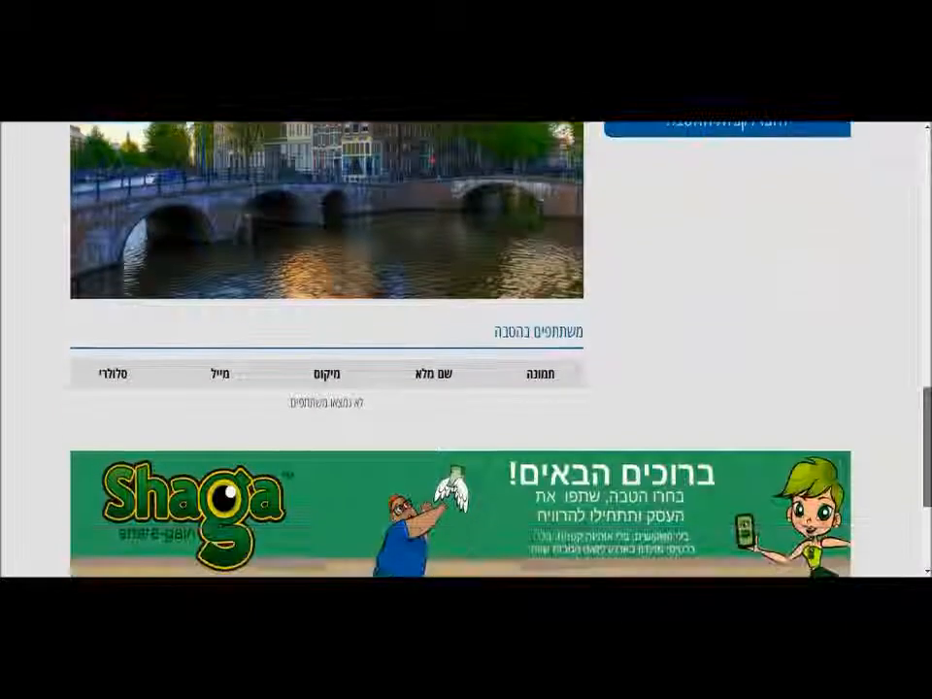
scroll(909, 346, "down", 1)
scroll(909, 347, "up", 8)
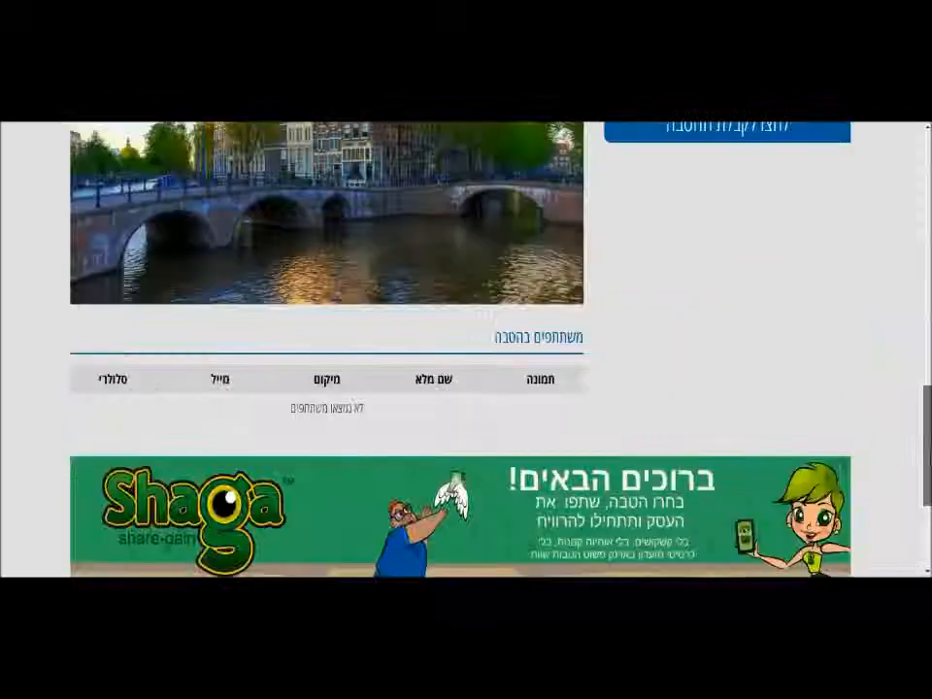
scroll(909, 347, "up", 5)
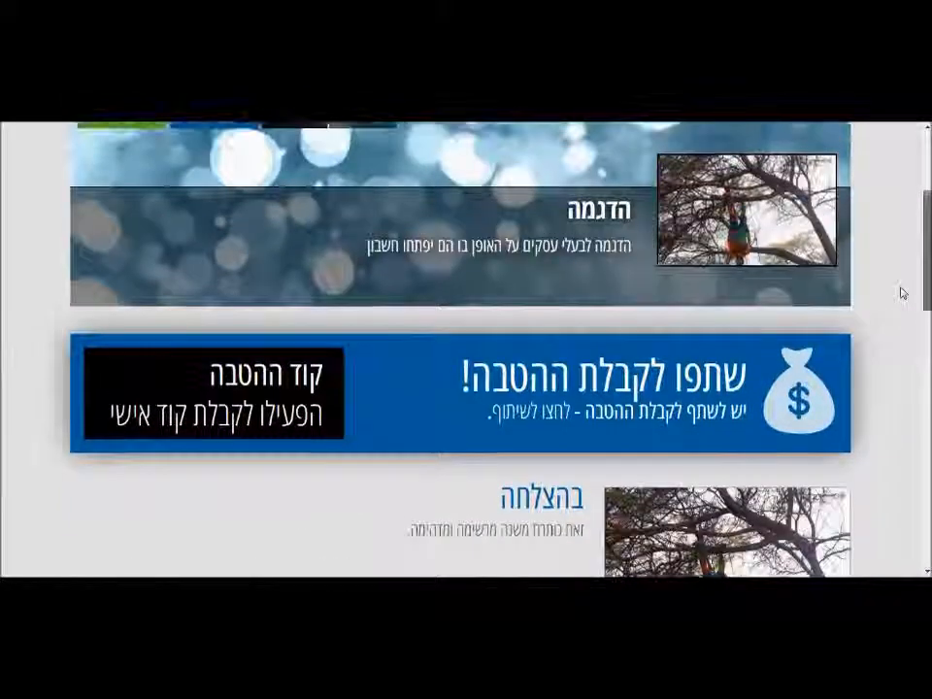
scroll(901, 254, "up", 2)
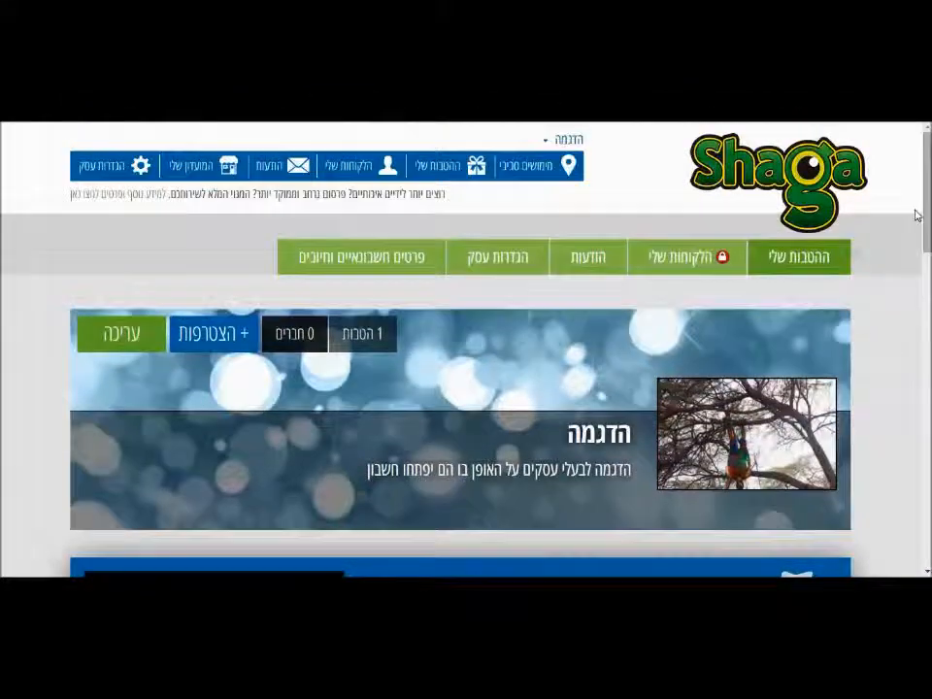
Go to 'ההטבות שלי' and open the בהצלחה benefit card.
left_click(820, 258)
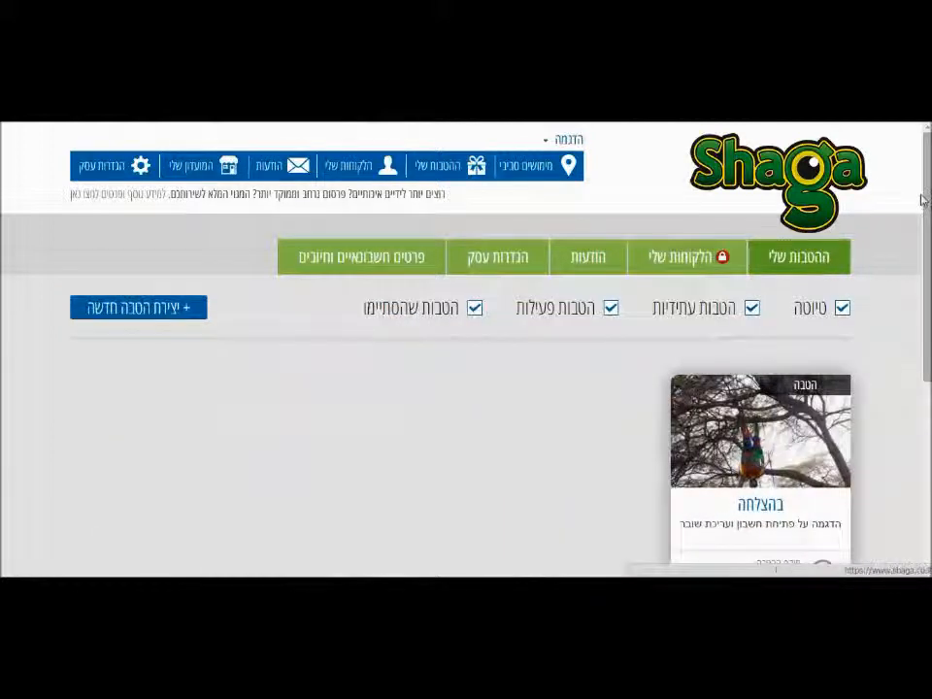
scroll(919, 198, "down", 1)
scroll(466, 350, "down", 1)
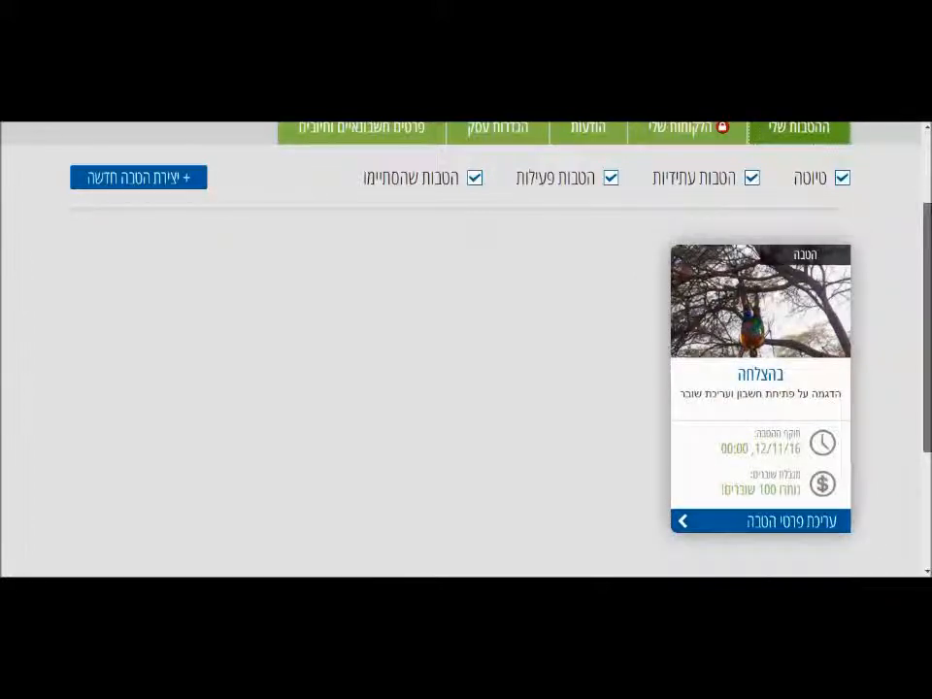
scroll(616, 285, "up", 2)
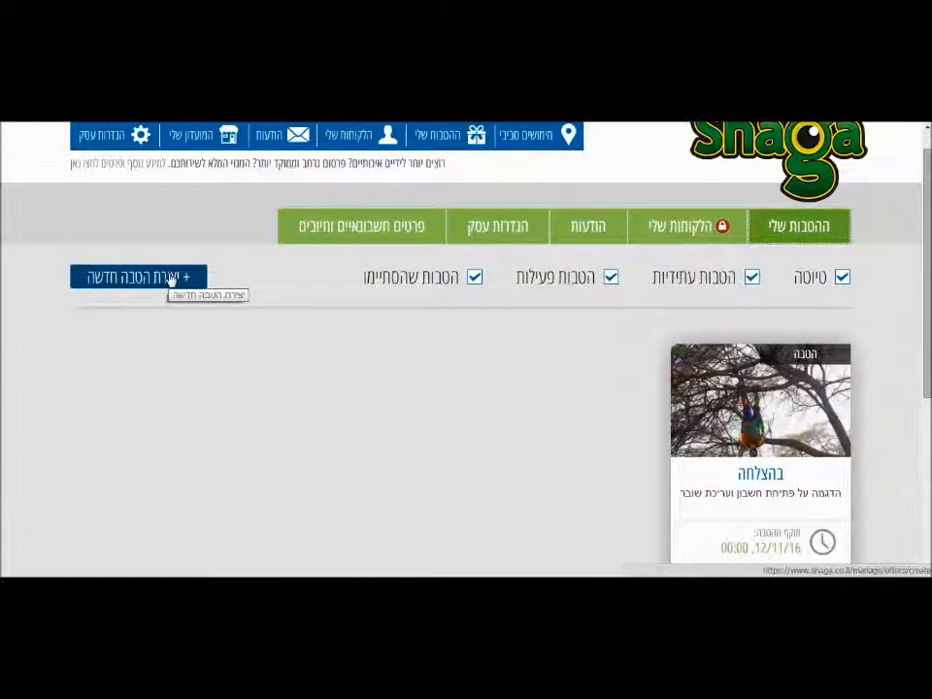
left_click(811, 478)
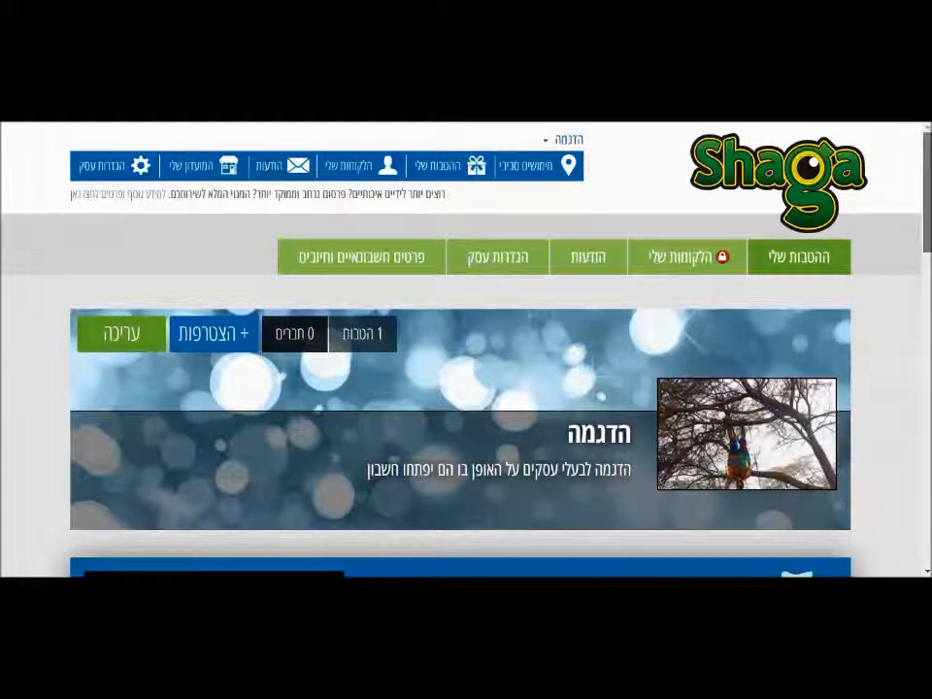
scroll(461, 349, "down", 3)
scroll(461, 350, "down", 2)
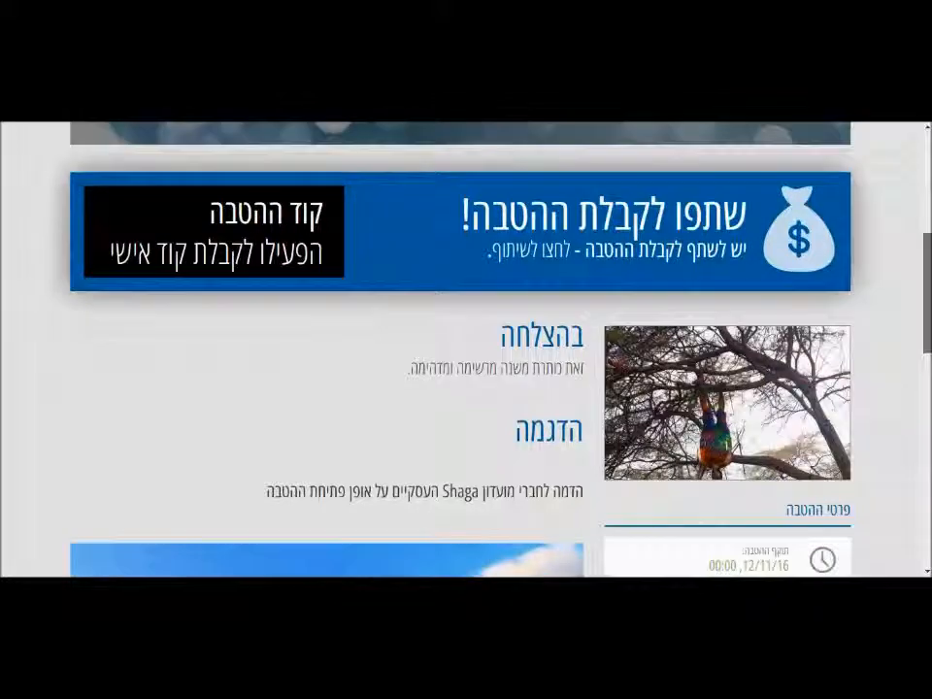
scroll(465, 350, "up", 1)
scroll(929, 209, "up", 2)
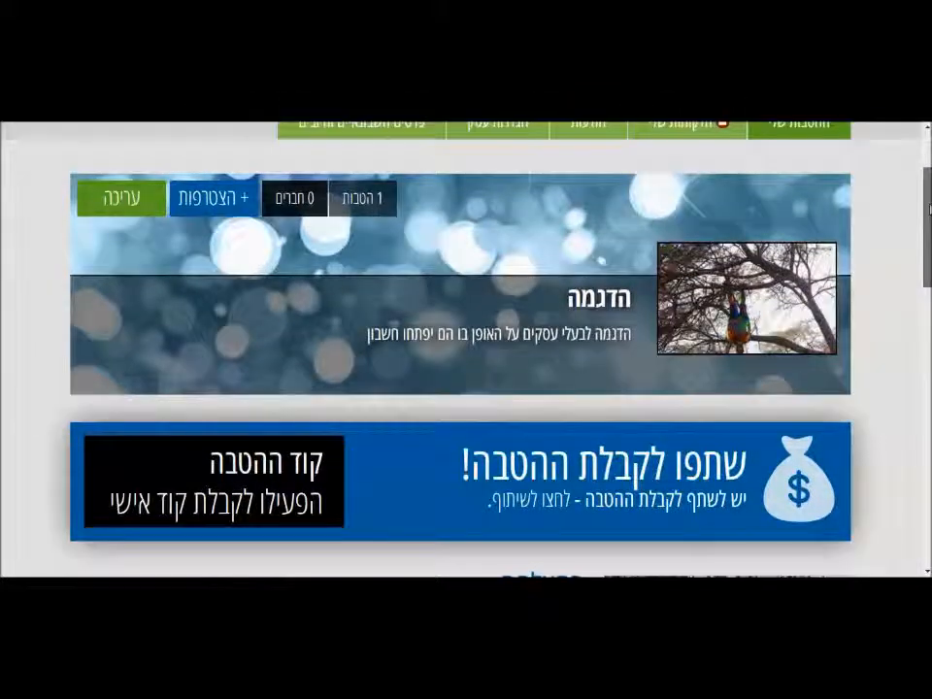
left_click_drag(929, 209, 929, 177)
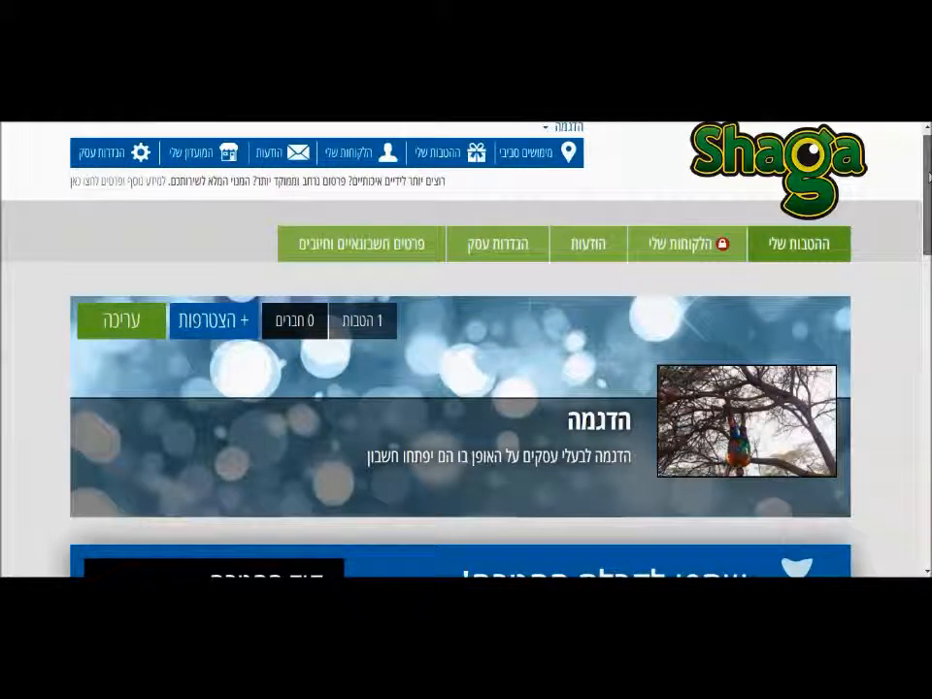